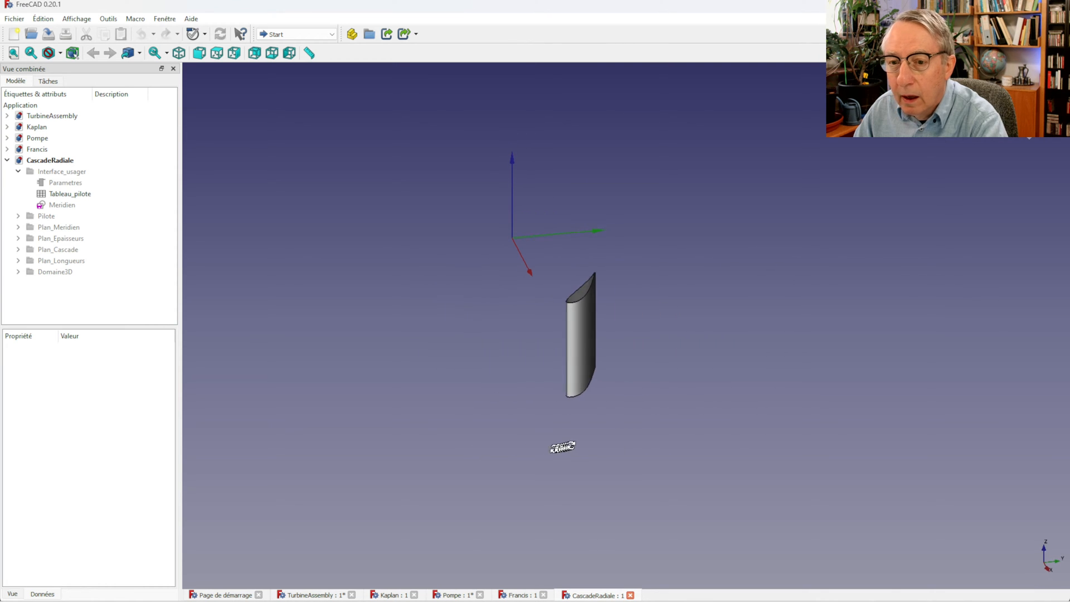
Open the Kaplan document, show its polar Array of blades and inspect the runner.
double_click(58, 116)
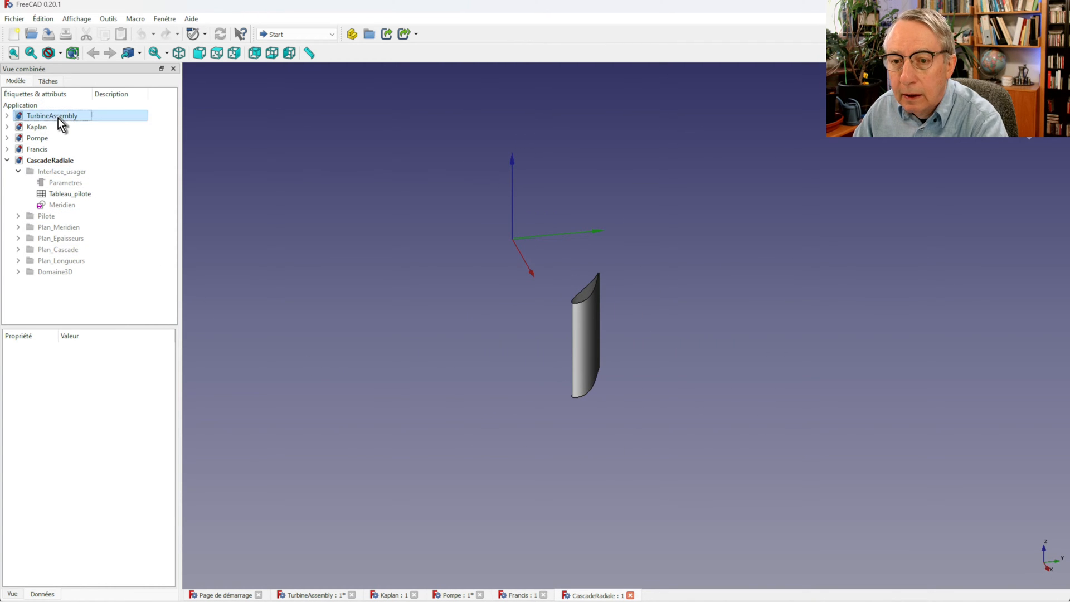
mouse_move(860, 484)
middle_mouse_down()
mouse_move(754, 476)
mouse_move(767, 453)
mouse_move(791, 446)
mouse_move(854, 484)
middle_mouse_up()
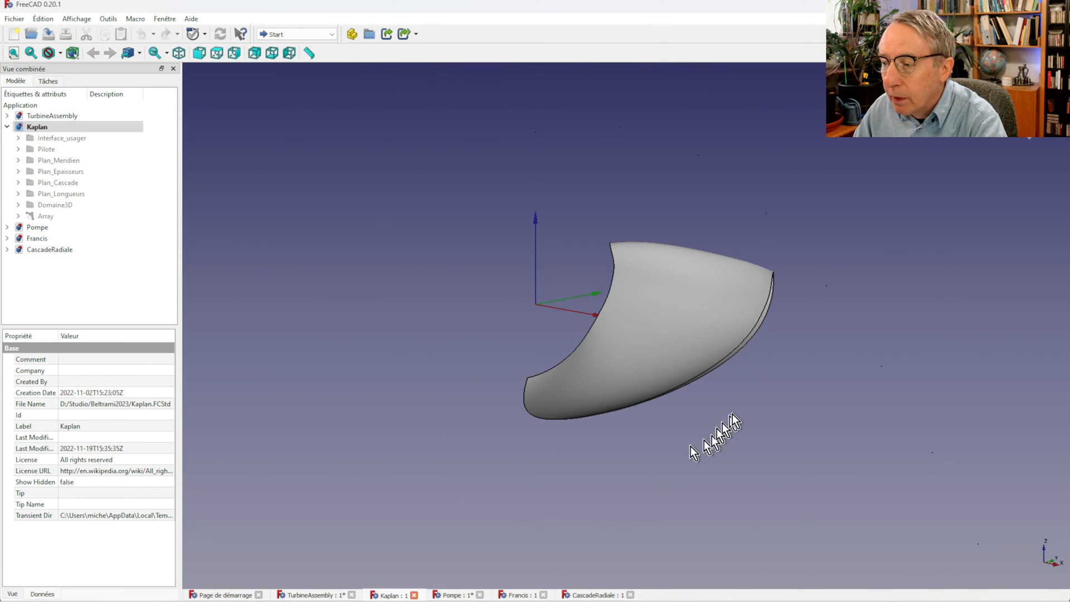
middle_click_drag(734, 413, 616, 442)
left_click(46, 216)
key("space")
middle_click_drag(636, 452, 705, 459)
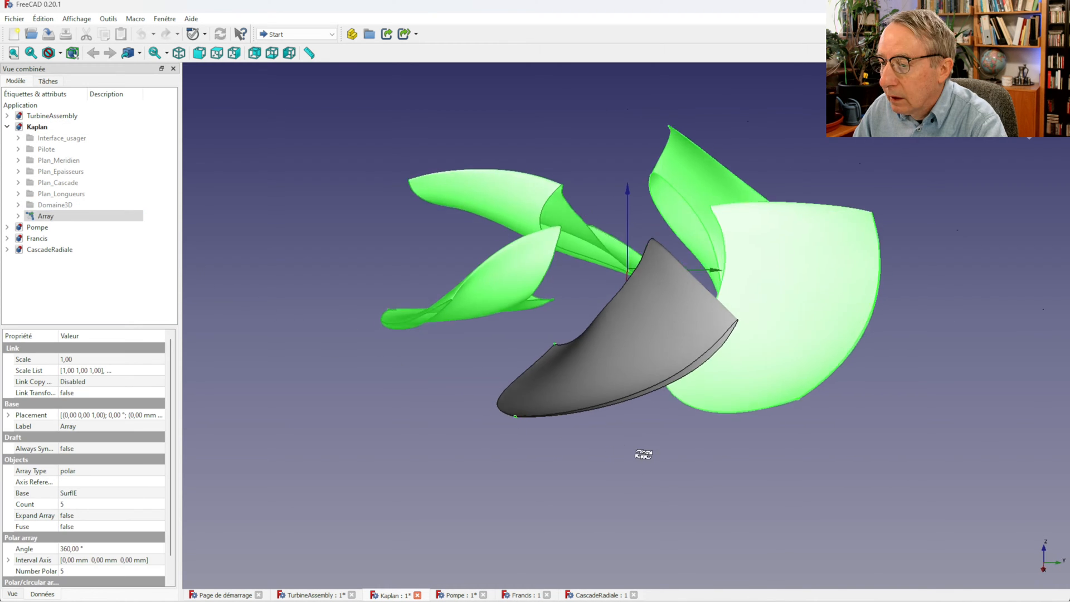
left_click(705, 460)
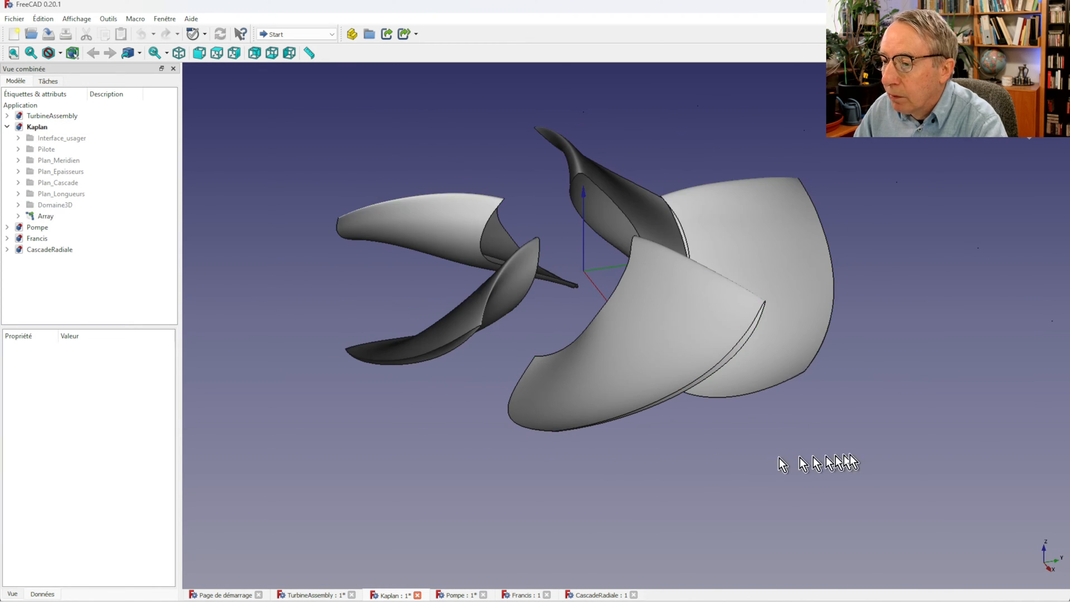
middle_click_drag(779, 458, 291, 365)
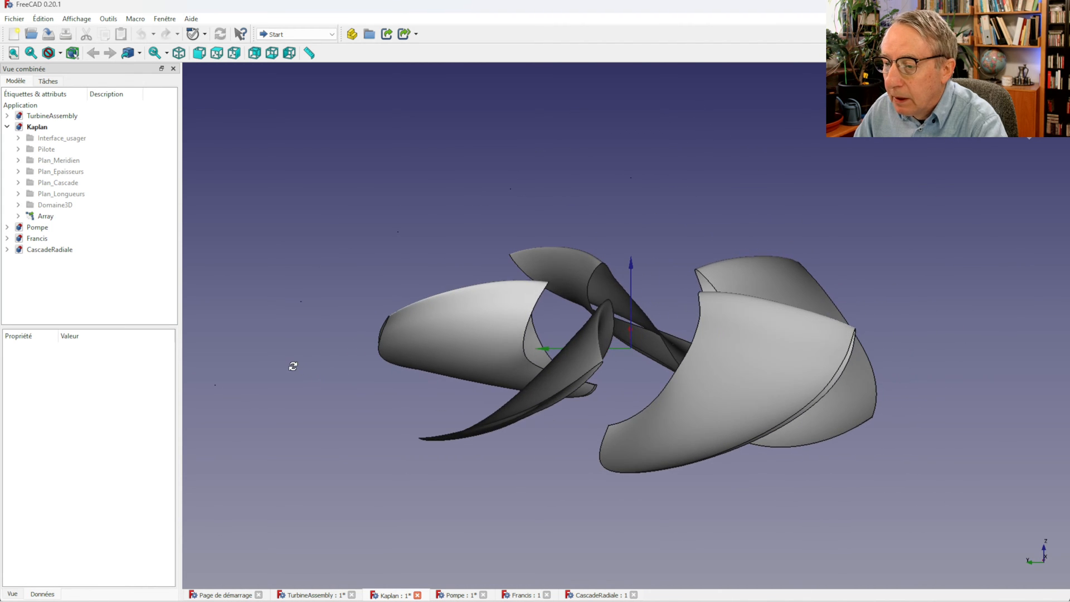
Open the Pompe document, make its polar Array of blades visible and inspect the impeller.
double_click(55, 228)
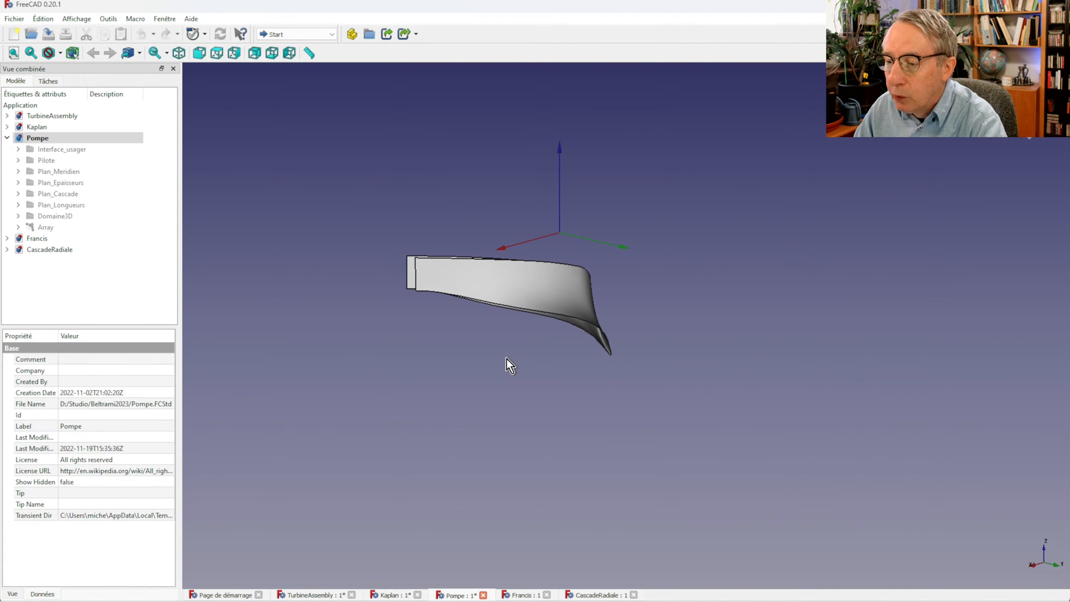
middle_click_drag(506, 359, 721, 420)
left_click(83, 228)
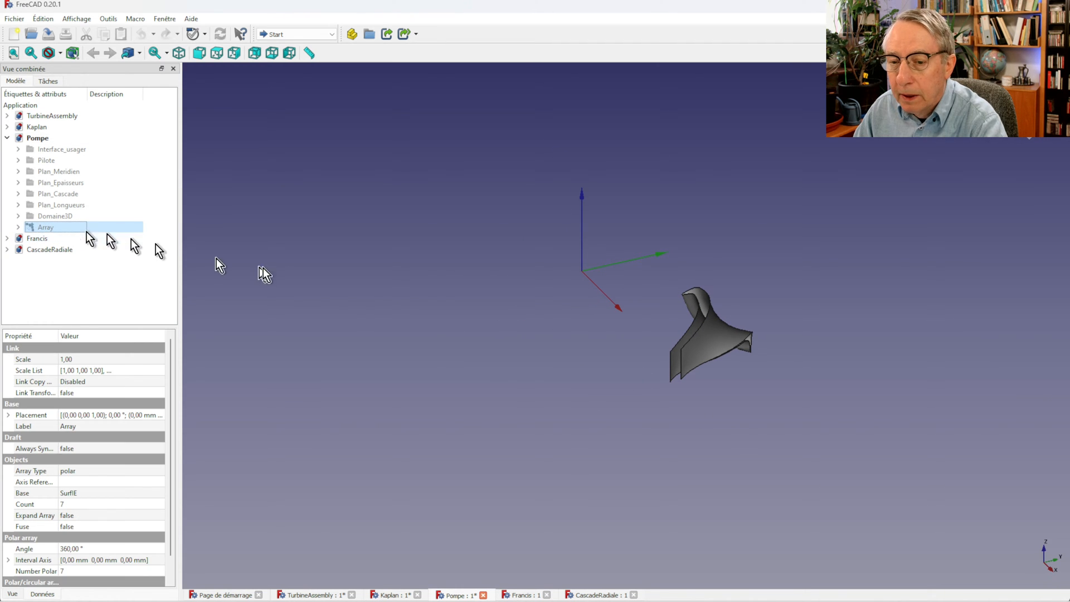
key("space")
middle_click_drag(745, 449, 650, 444)
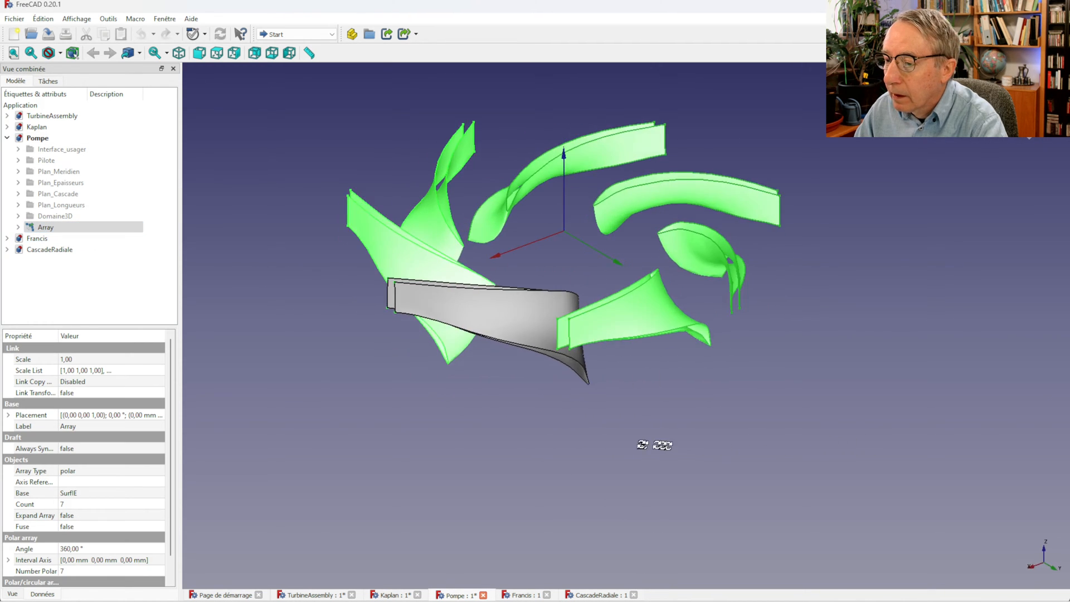
left_click(585, 423)
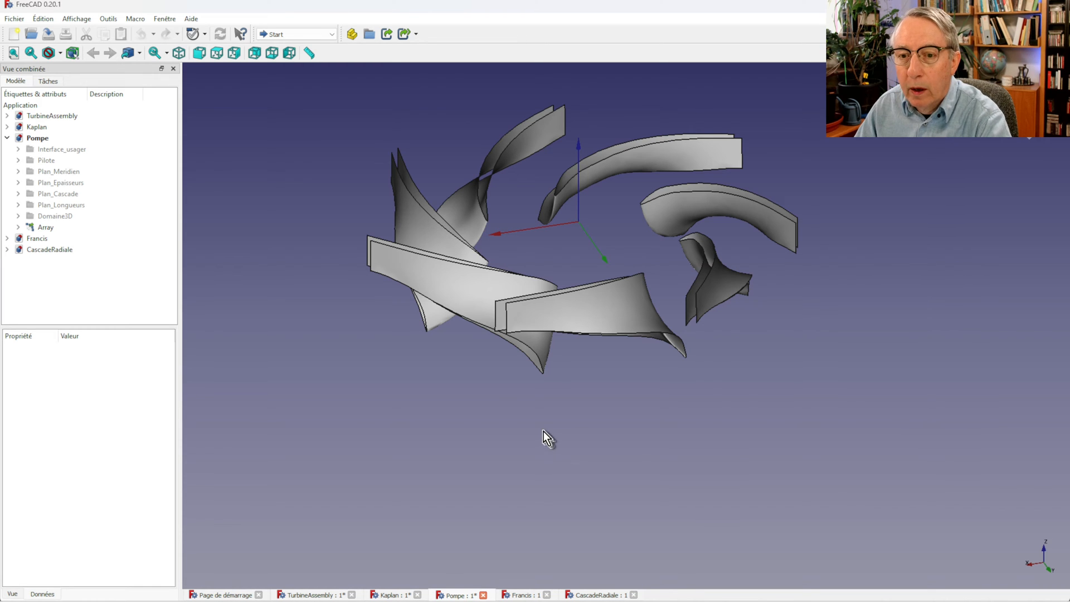
Create a new document, switch to the Beltrami workbench and generate the default parametric blade.
left_click(14, 34)
left_click(297, 34)
left_click(292, 65)
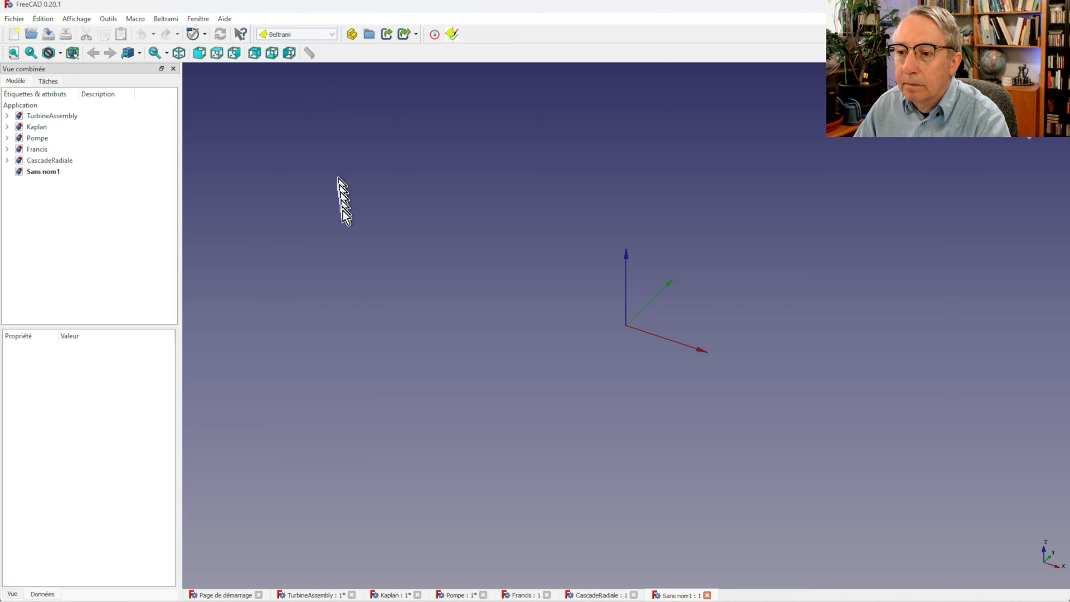
left_click(434, 35)
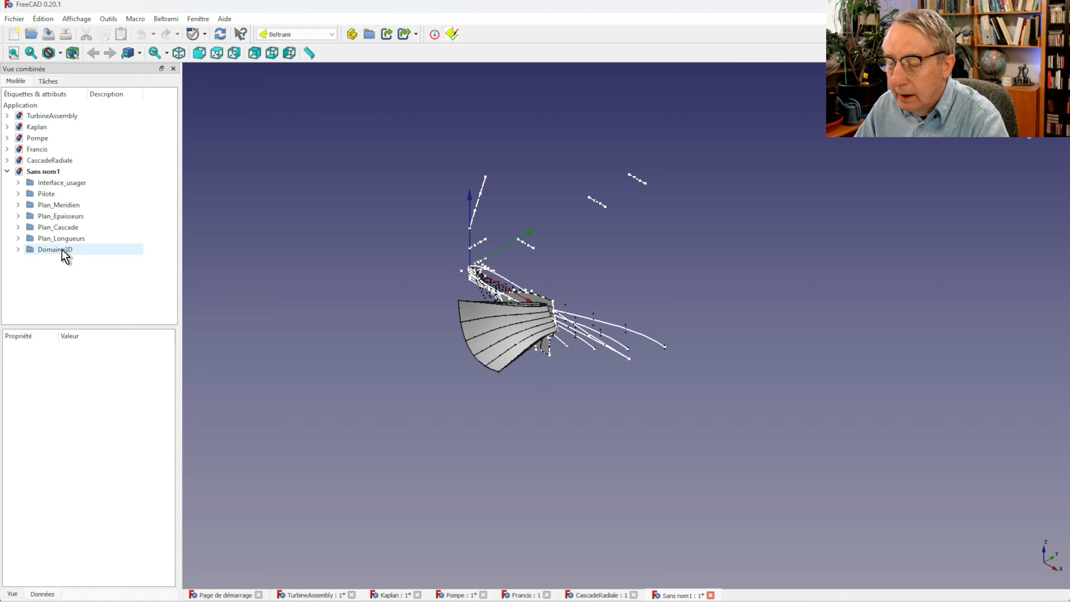
Hide the groups Pilote, Plan_Meridien, Plan_Epaisseurs, Plan_Cascade and Plan_Longueurs in the new document.
left_click(46, 194)
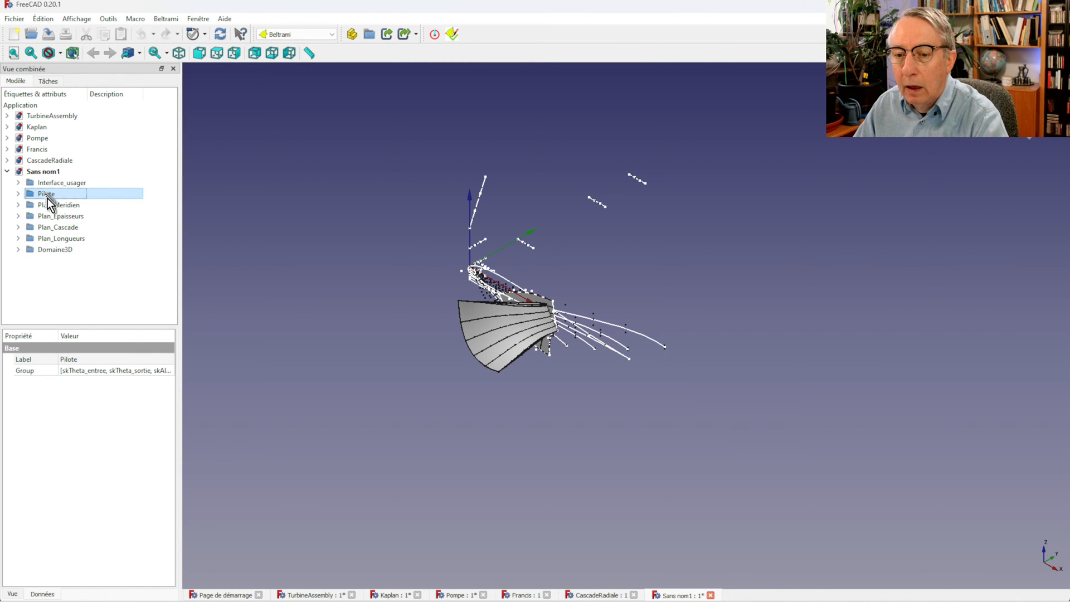
left_click(62, 238, "shift")
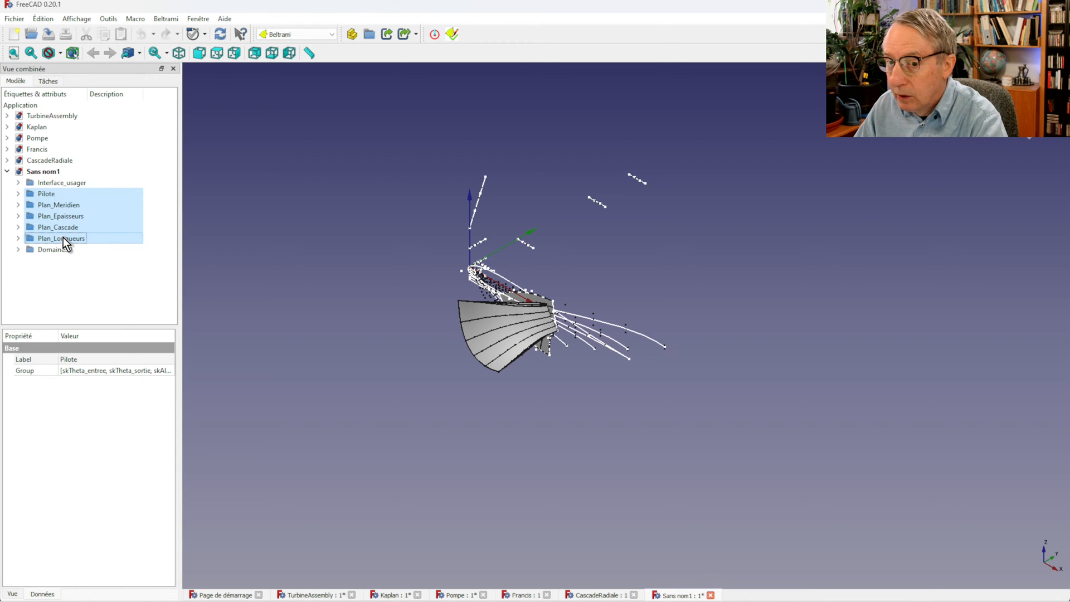
key("space")
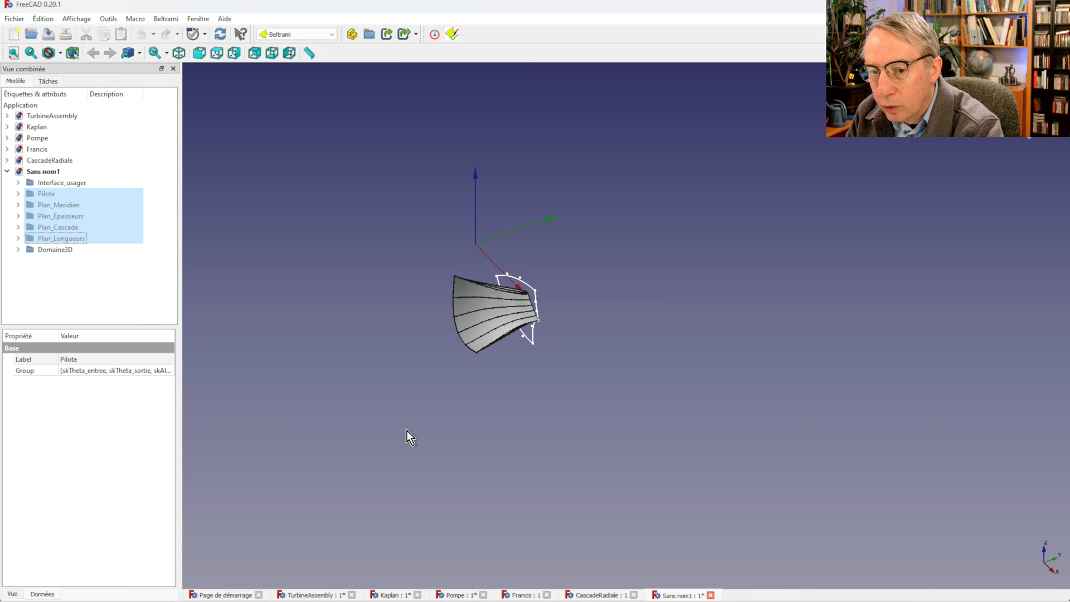
Expand the Interface_usager group and display the properties of Parametres with full property names readable.
left_click(18, 182)
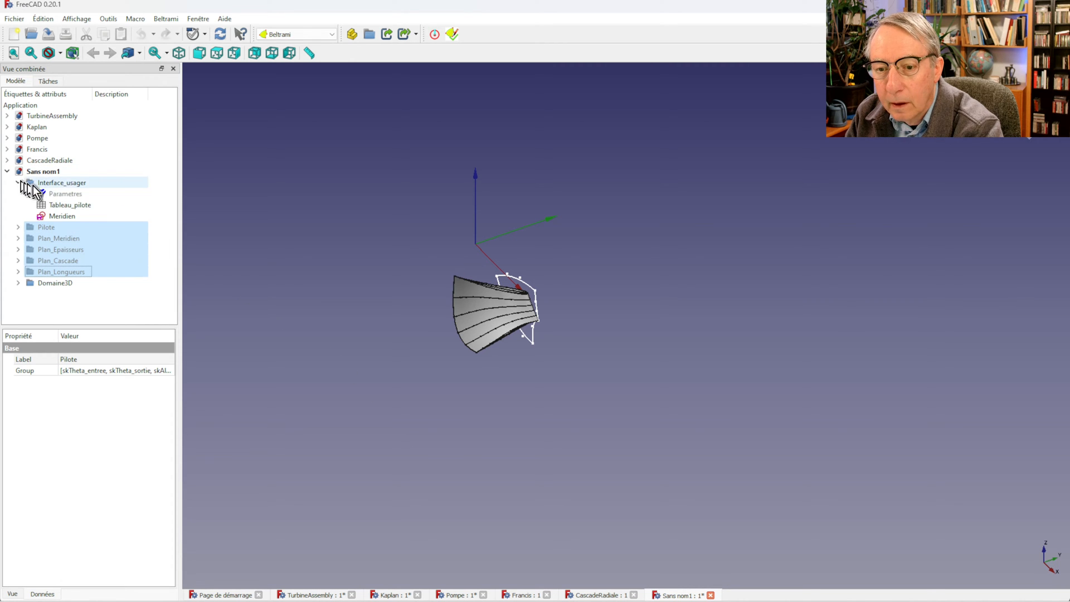
left_click(65, 195)
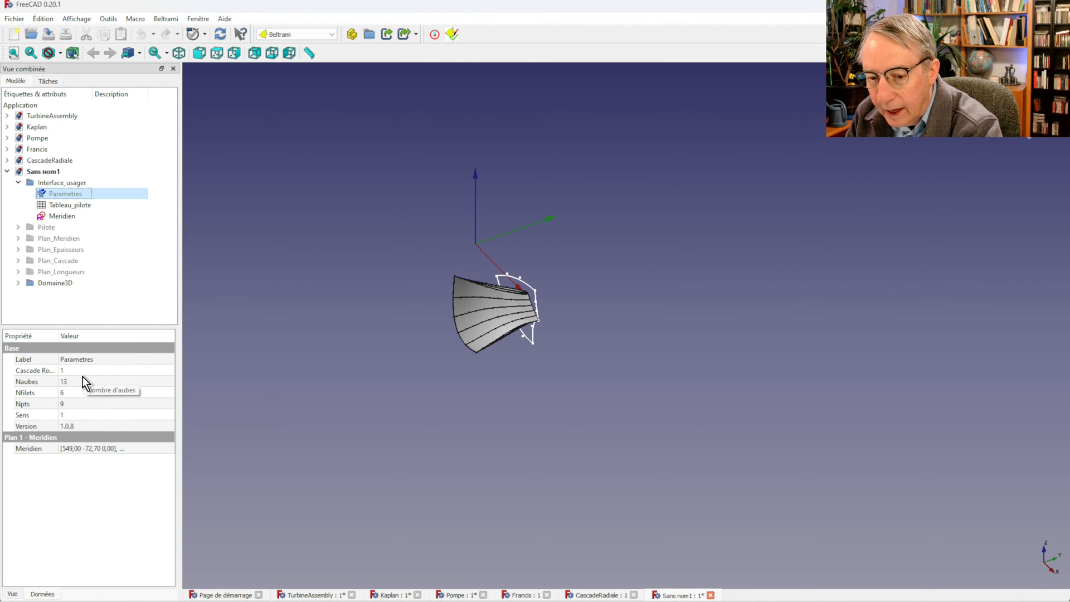
mouse_move(58, 336)
left_mouse_down()
mouse_move(88, 336)
mouse_move(79, 335)
left_mouse_up()
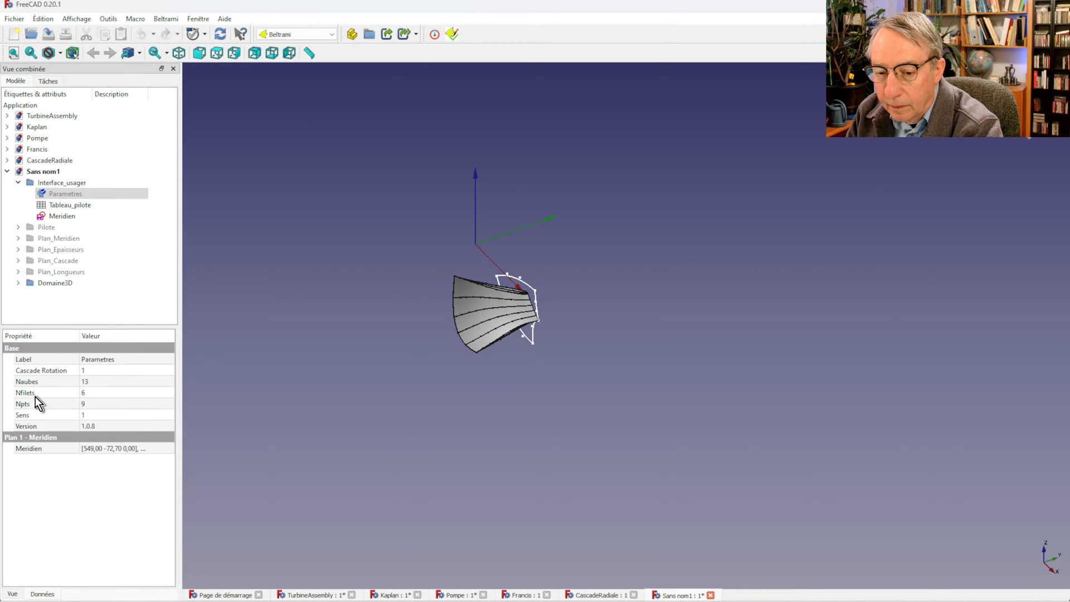
Try 3 and 9 as the number of streamlines (Nfilets) and restore it to 6.
left_click(90, 394)
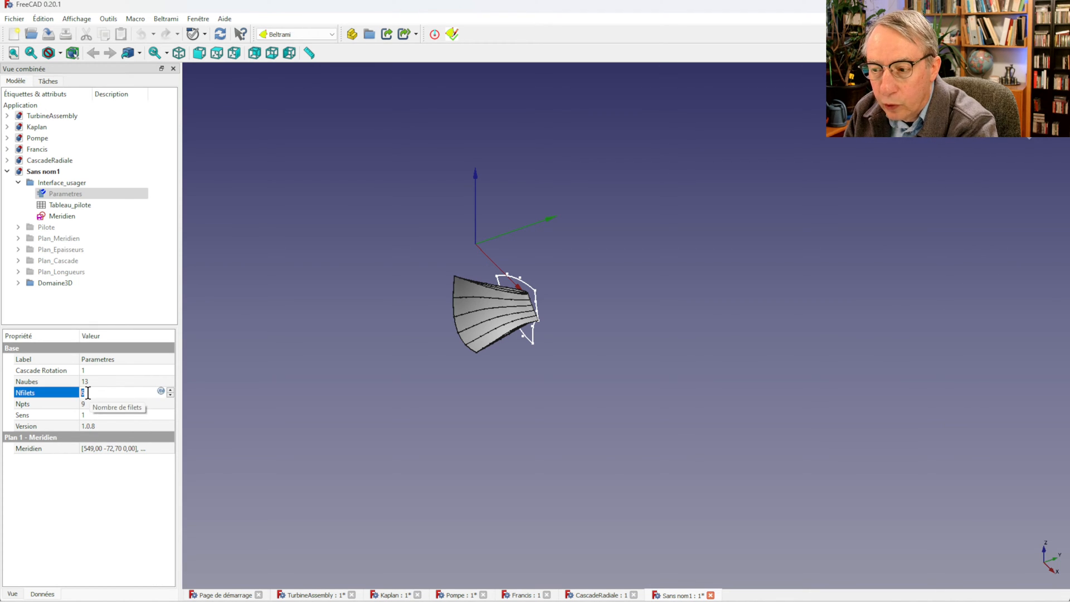
type("3")
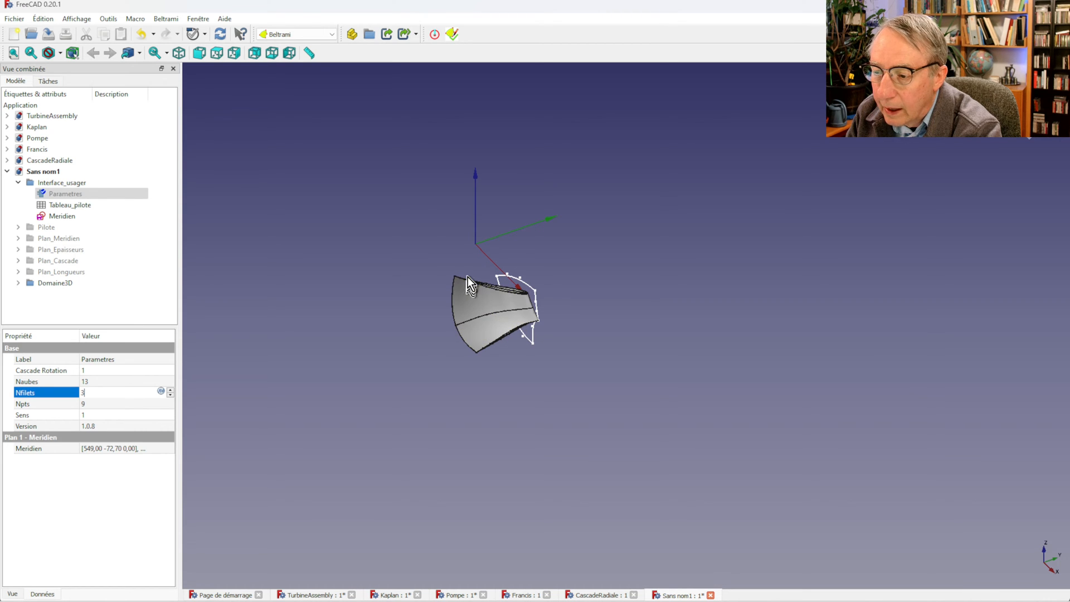
double_click(83, 393)
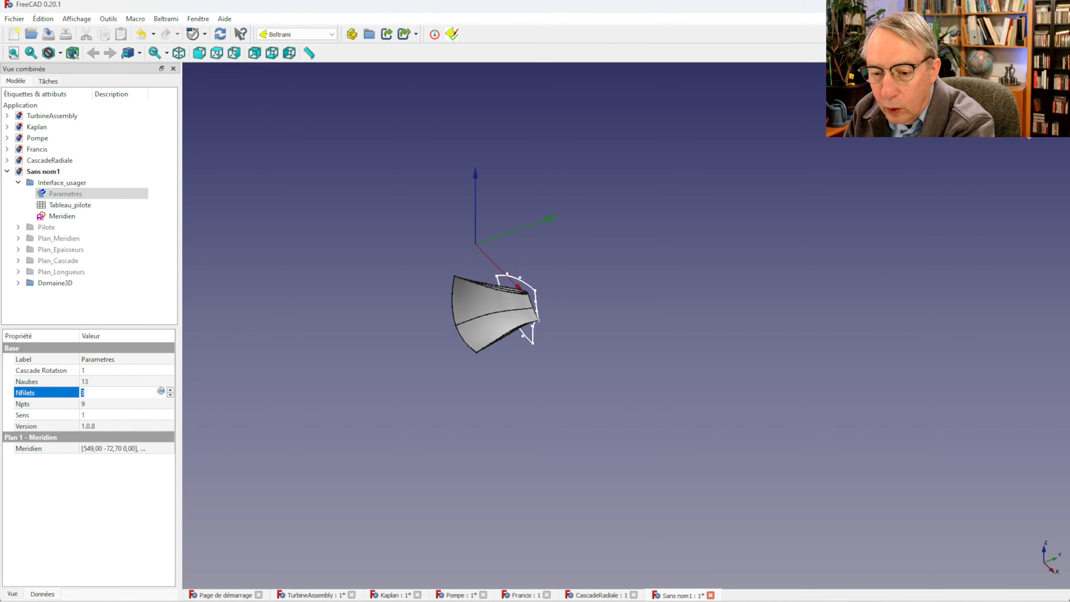
type("9")
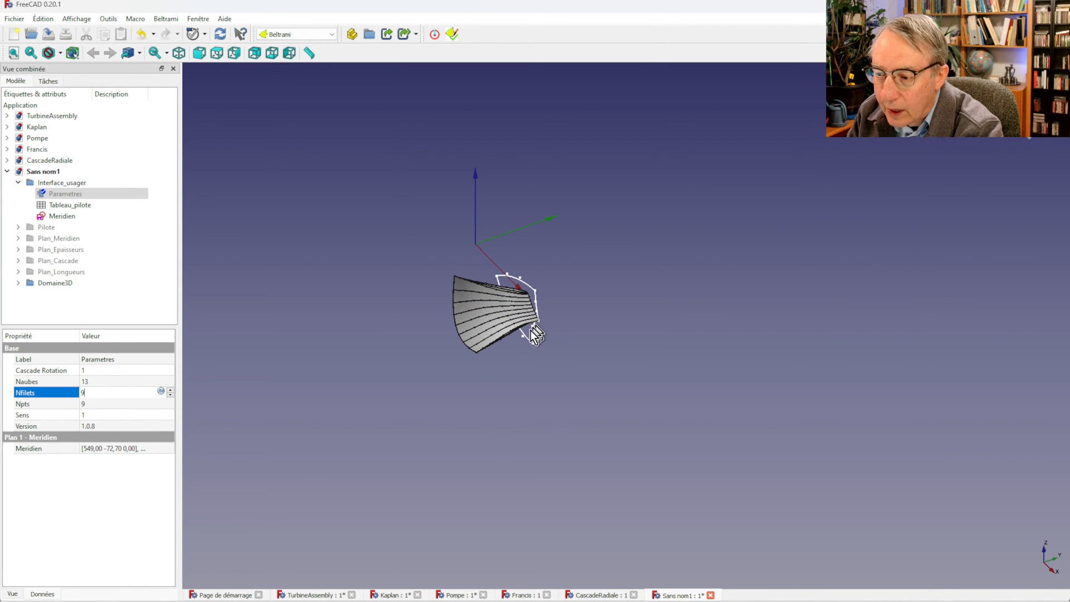
key("BackSpace")
type("6")
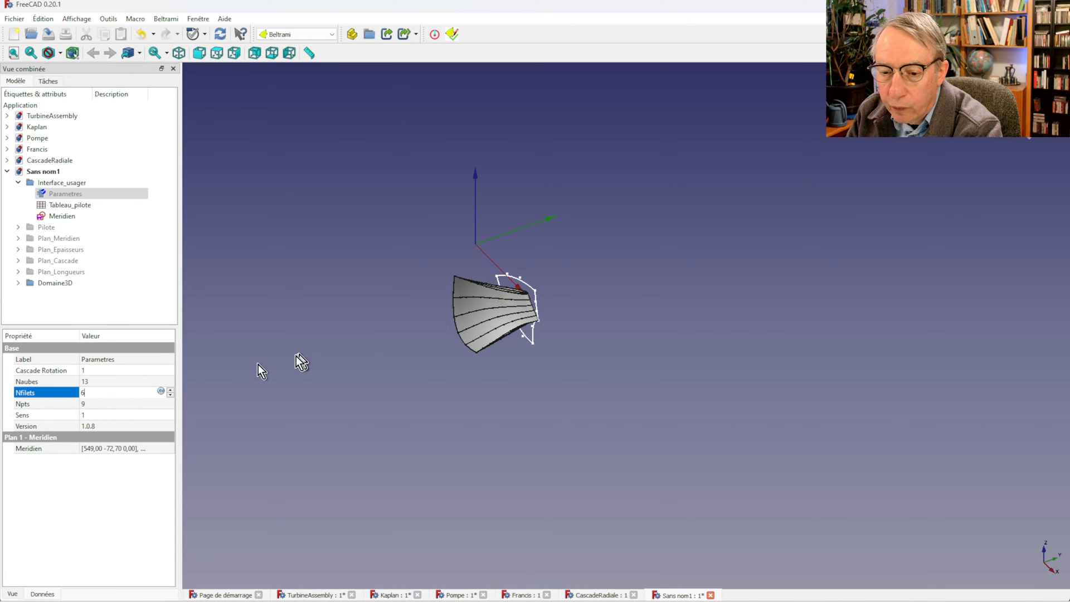
key("Return")
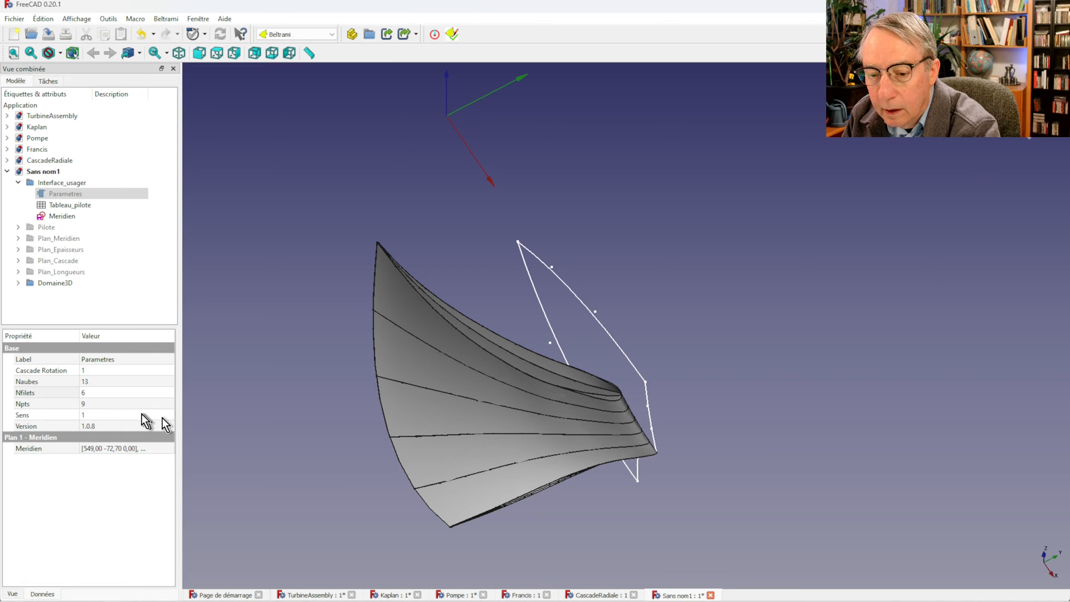
Try 19 and 129 as the number of points per streamline (Npts) and restore it to 9.
left_click(83, 404)
type("9")
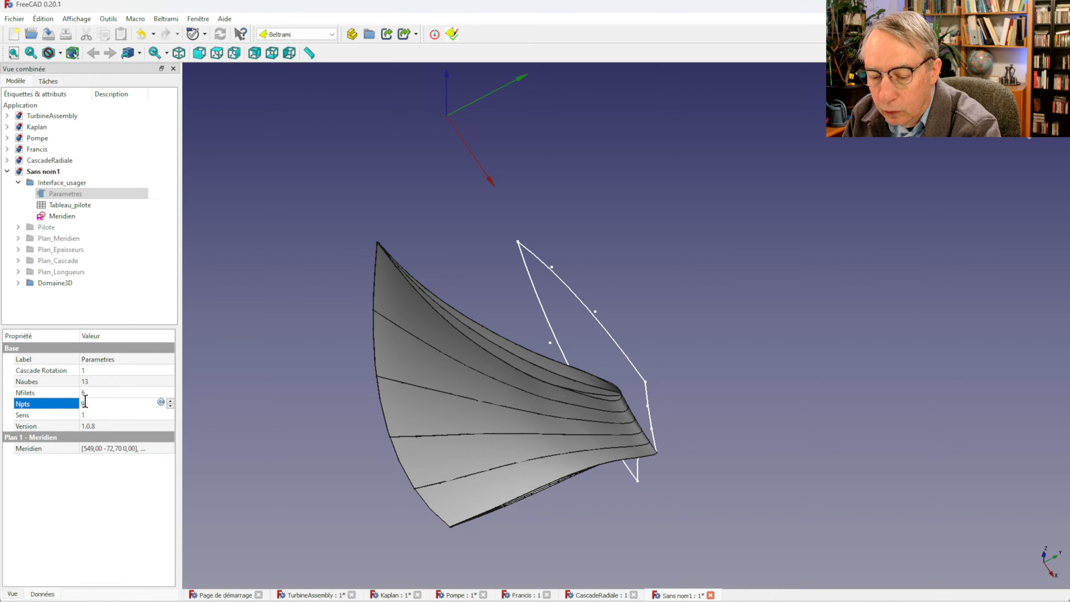
type("1")
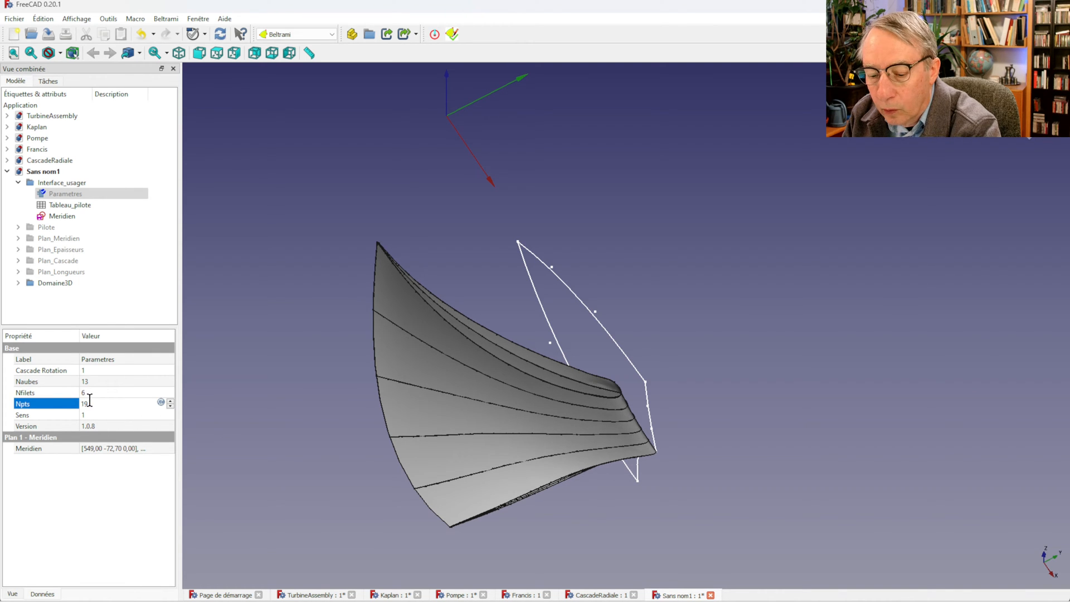
type("28")
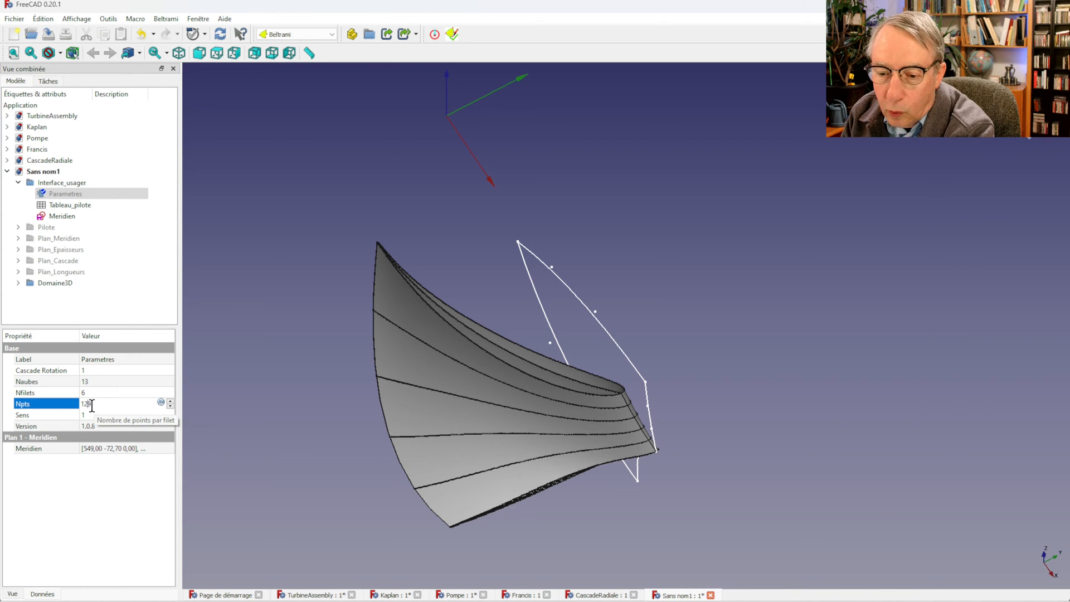
left_click_drag(88, 403, 80, 404)
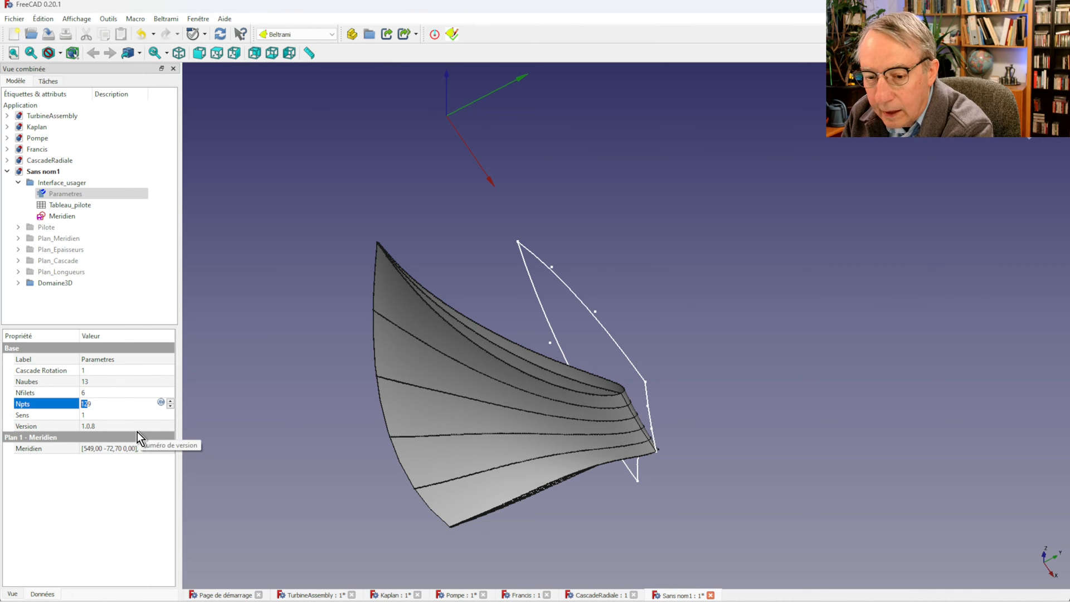
key("BackSpace")
key("Return")
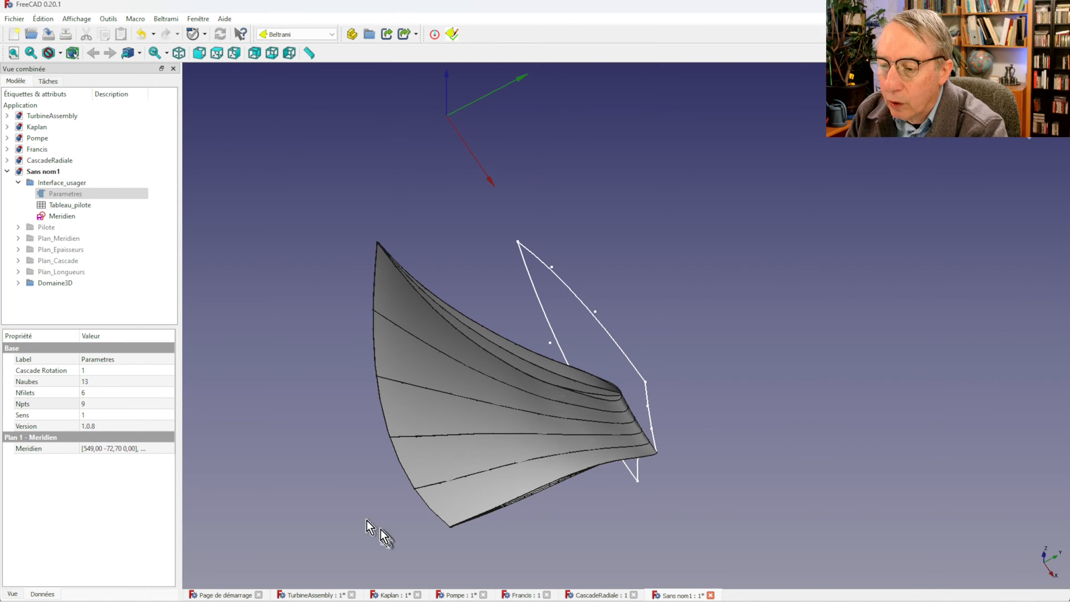
Try a Sens value of -1 to reverse the blade's direction and view the blade from another angle.
middle_click_drag(380, 529, 350, 452)
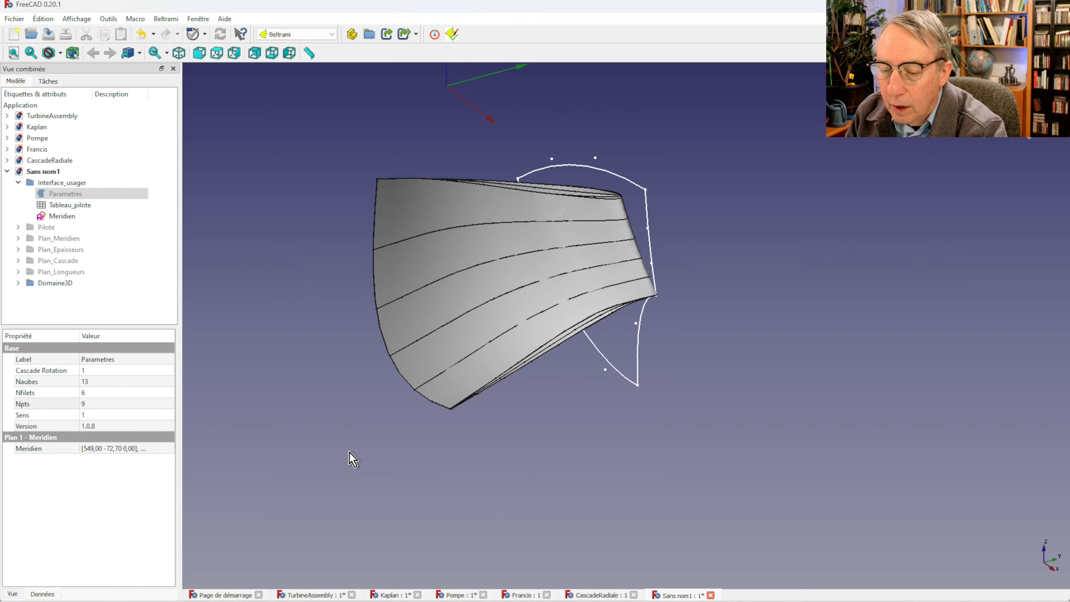
left_click(85, 416)
type("1")
key("BackSpace")
type("-1")
middle_click_drag(545, 429, 432, 478)
left_click(84, 415)
Open the Meridien sketch of the Interface_usager group for editing.
left_click(78, 206)
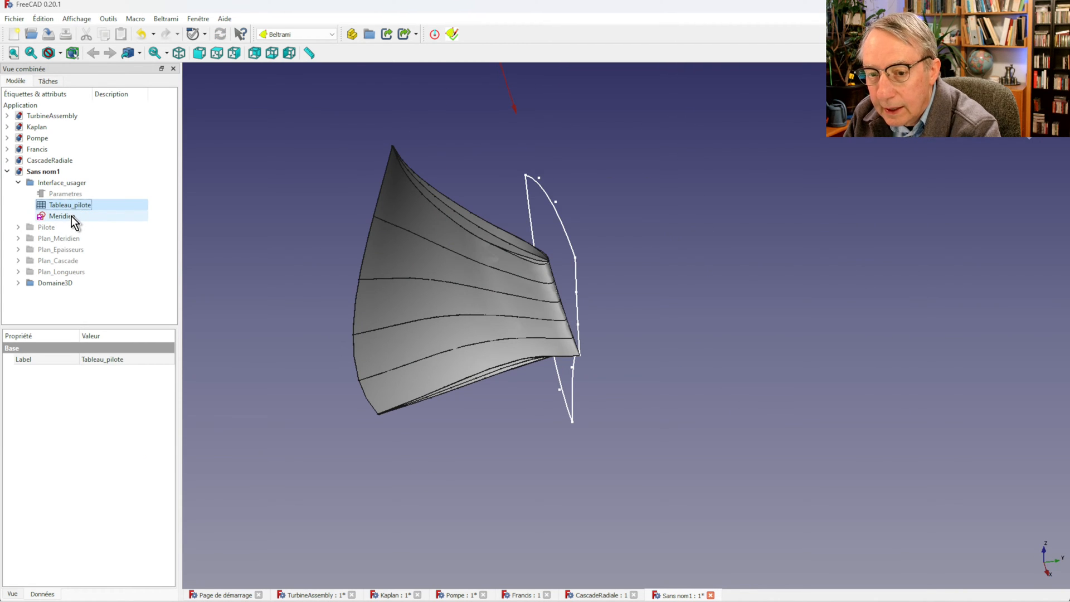
left_click(70, 216)
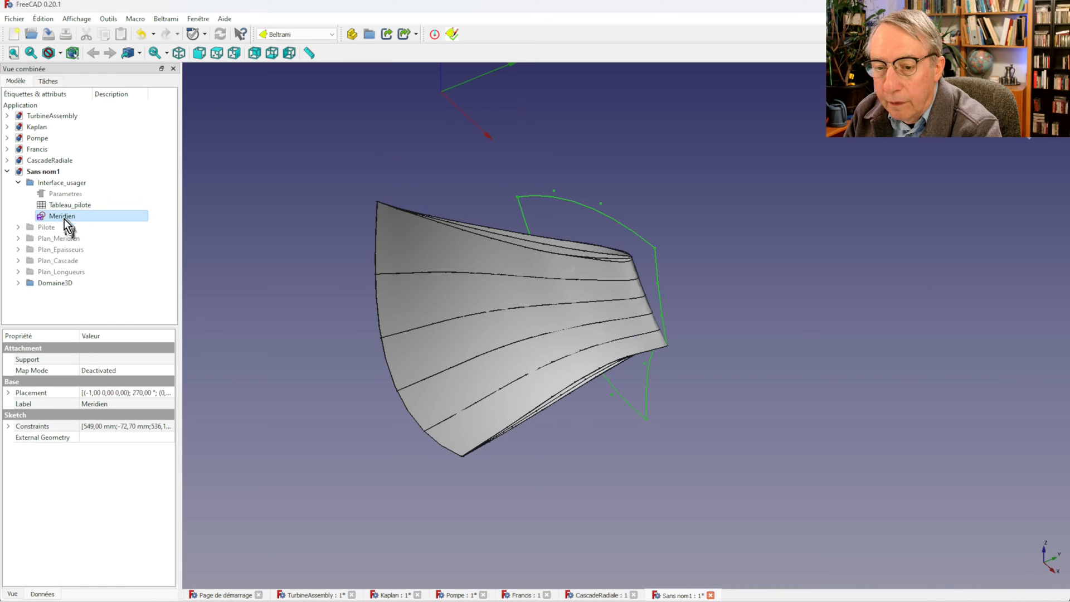
double_click(63, 215)
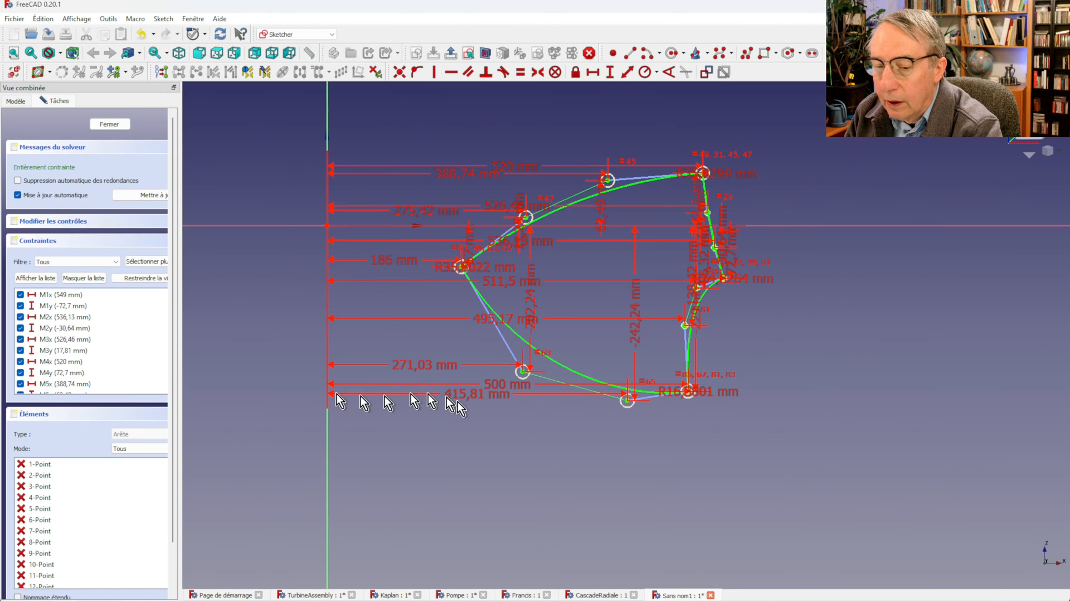
Make the M1x to M12y dimensions non-driving and move the sketch's outer M1–M4 edge outward to an M1x of about 640 mm.
scroll(64, 346, "down", 6)
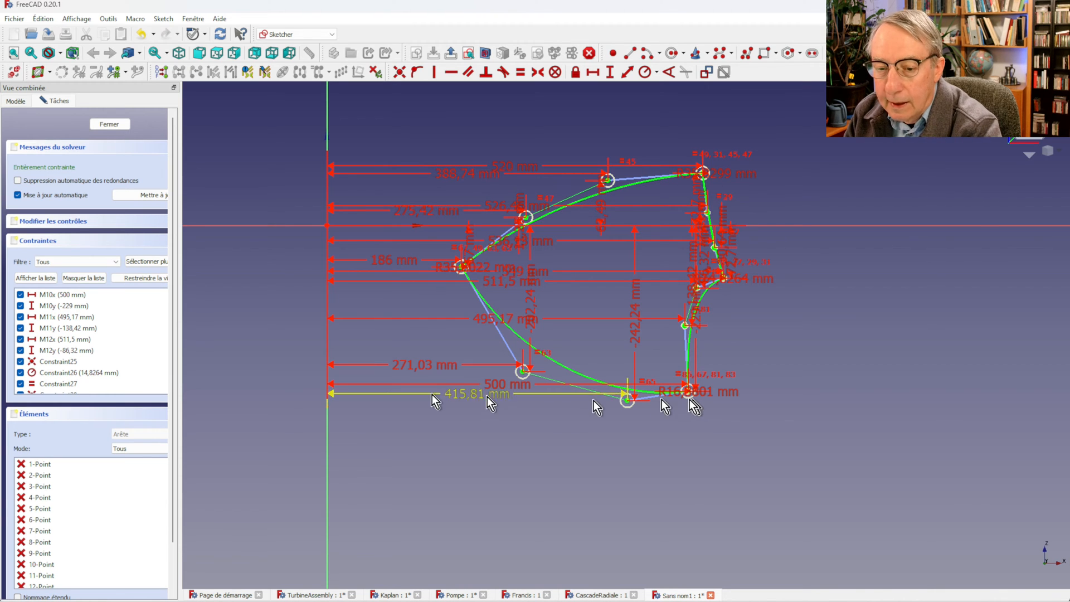
scroll(55, 358, "up", 6)
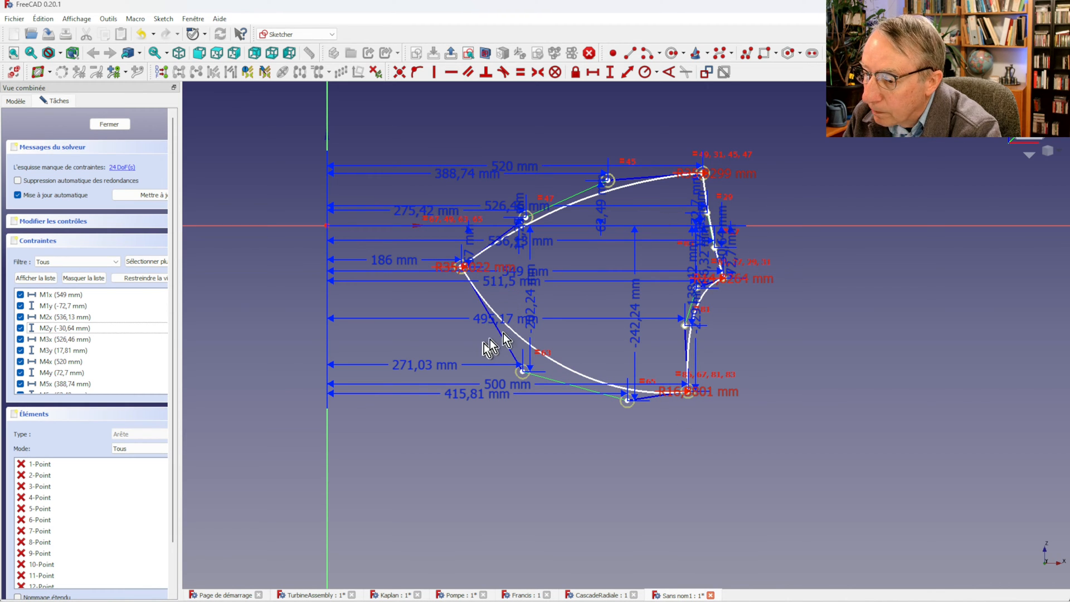
mouse_move(708, 209)
left_mouse_down()
mouse_move(785, 199)
mouse_move(774, 202)
left_mouse_up()
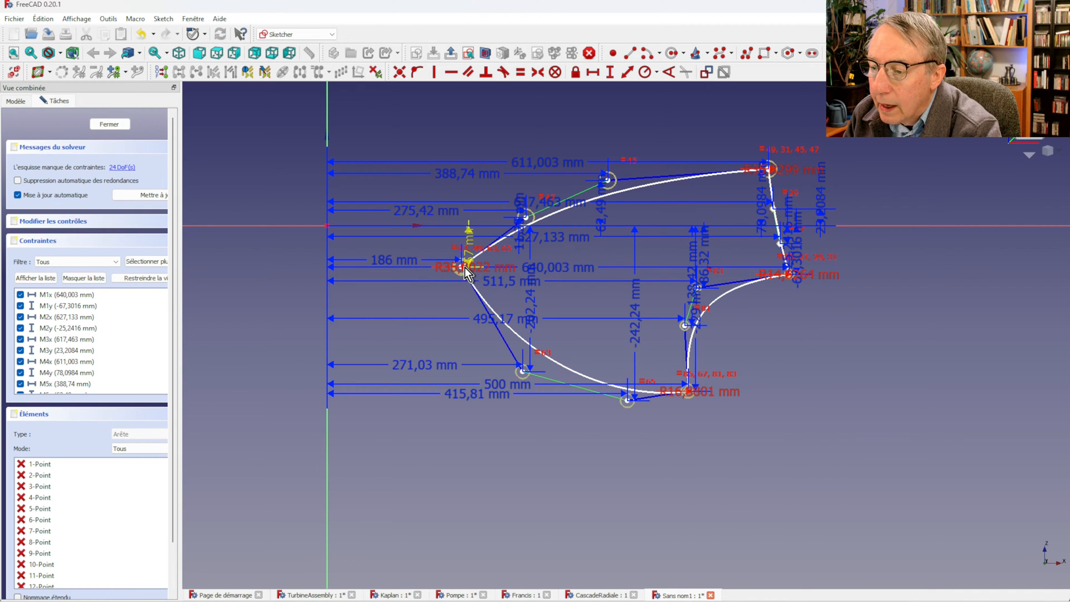
Move the sketch's innermost vertex to about 190 mm from the vertical axis, make M1x to M12y driving again, and close the sketch.
left_click_drag(466, 273, 466, 293)
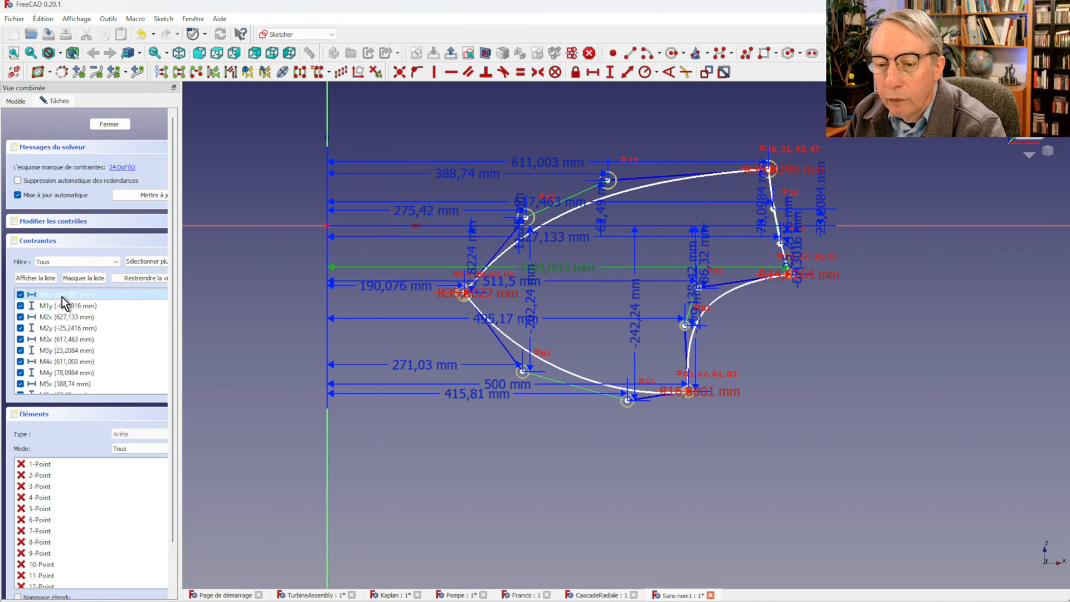
scroll(61, 301, "down", 6)
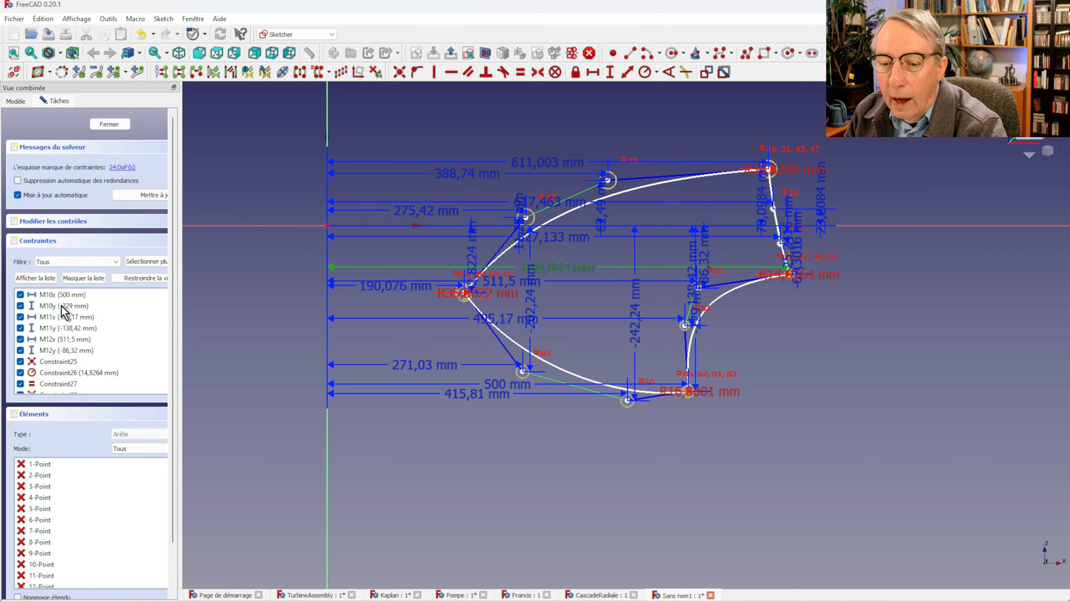
right_click(67, 352)
left_click(92, 346)
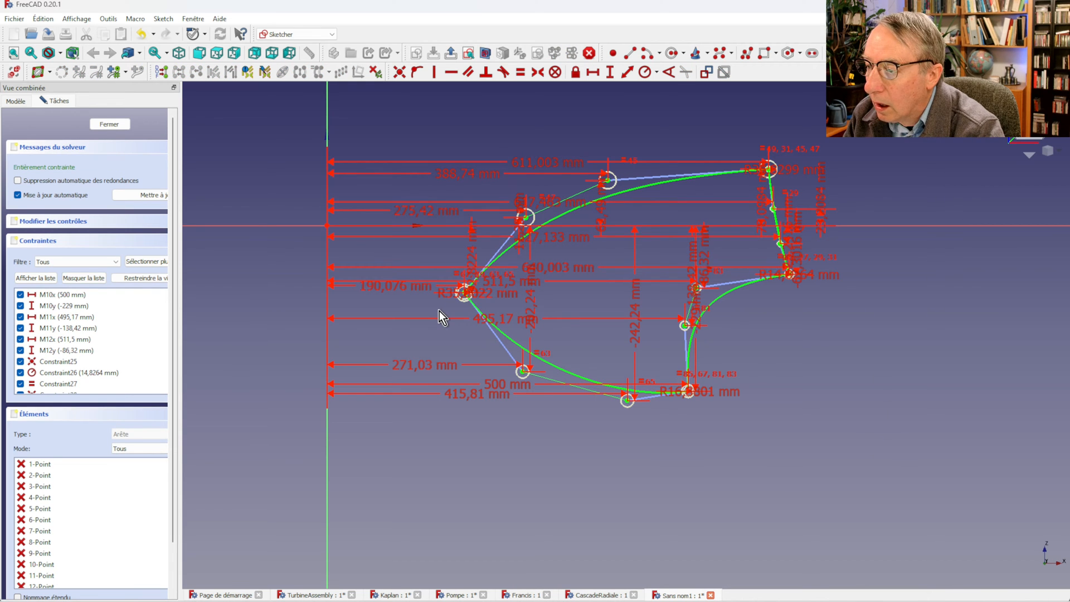
left_click(113, 123)
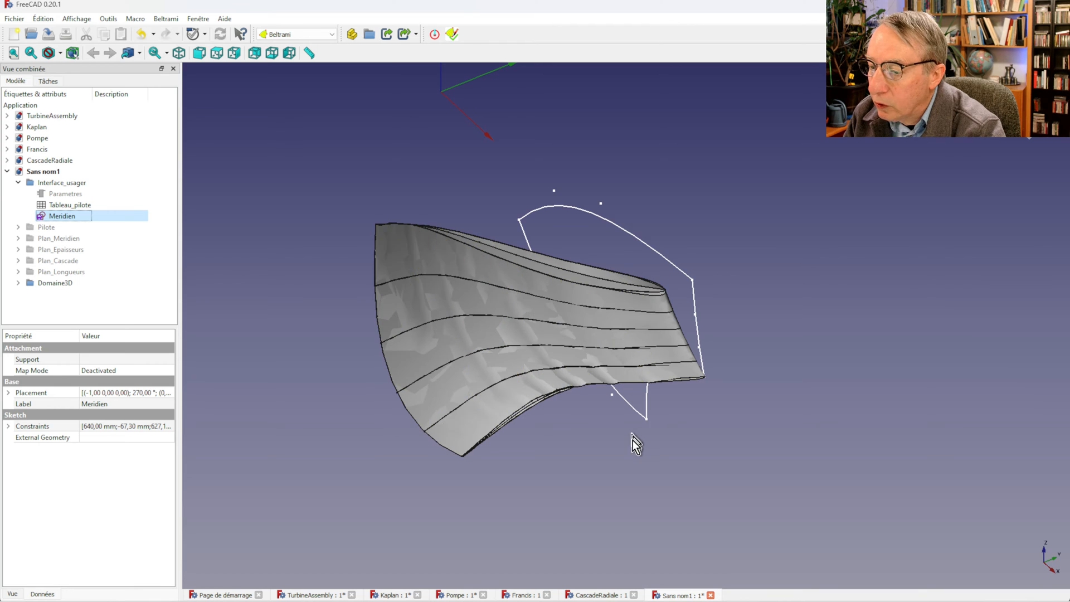
Open the Tableau_pilote spreadsheet beside the 3D view and hide the Domaine3D items from Points3Da to SurfI.
middle_click_drag(581, 456, 412, 443)
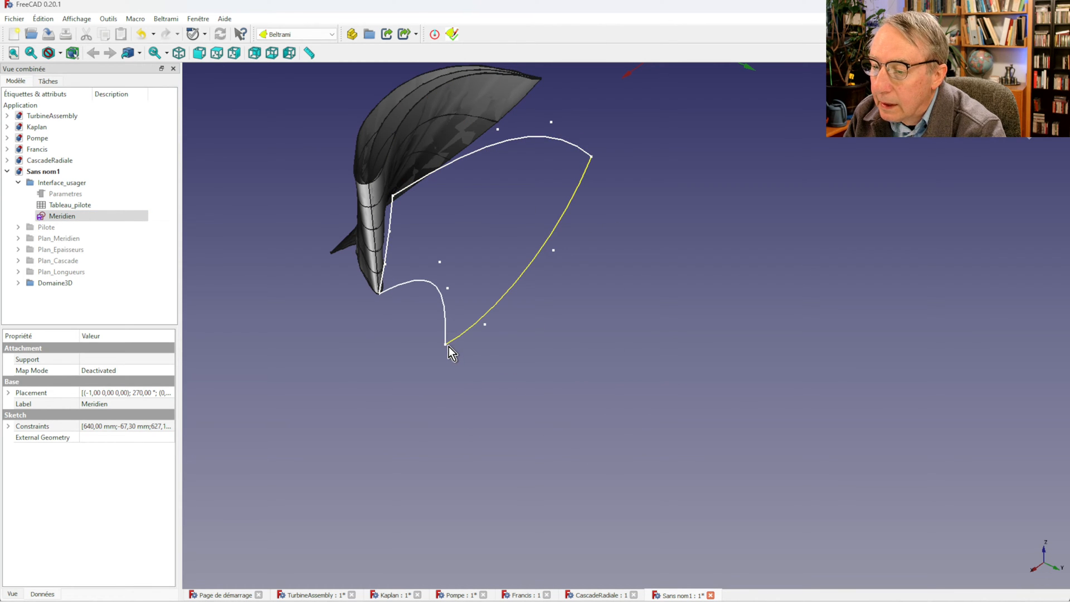
middle_click_drag(433, 363, 590, 338)
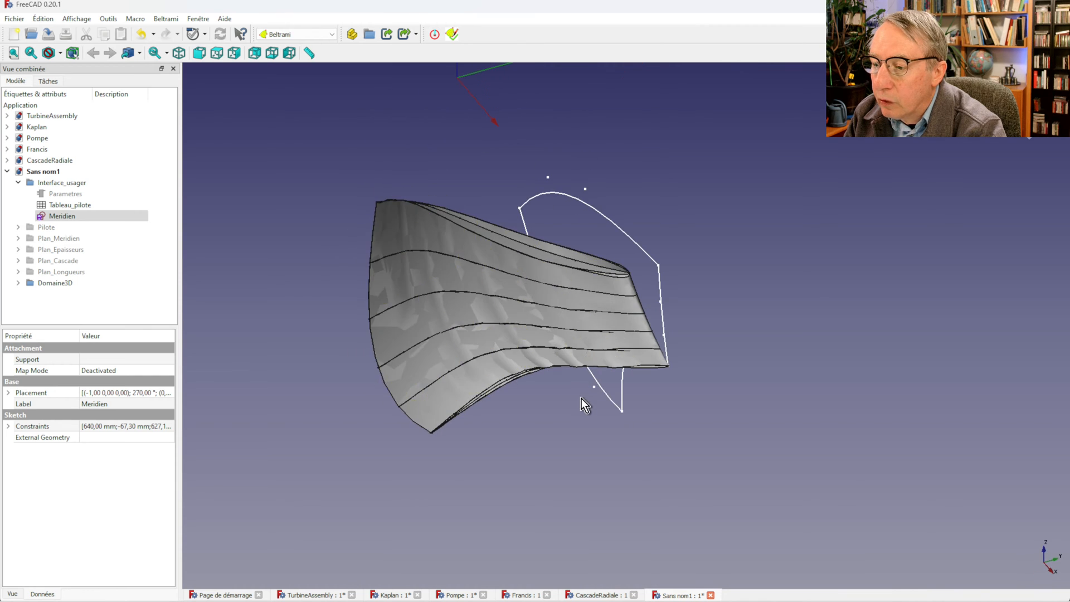
scroll(581, 398, "down", 4)
middle_click_drag(576, 450, 555, 437)
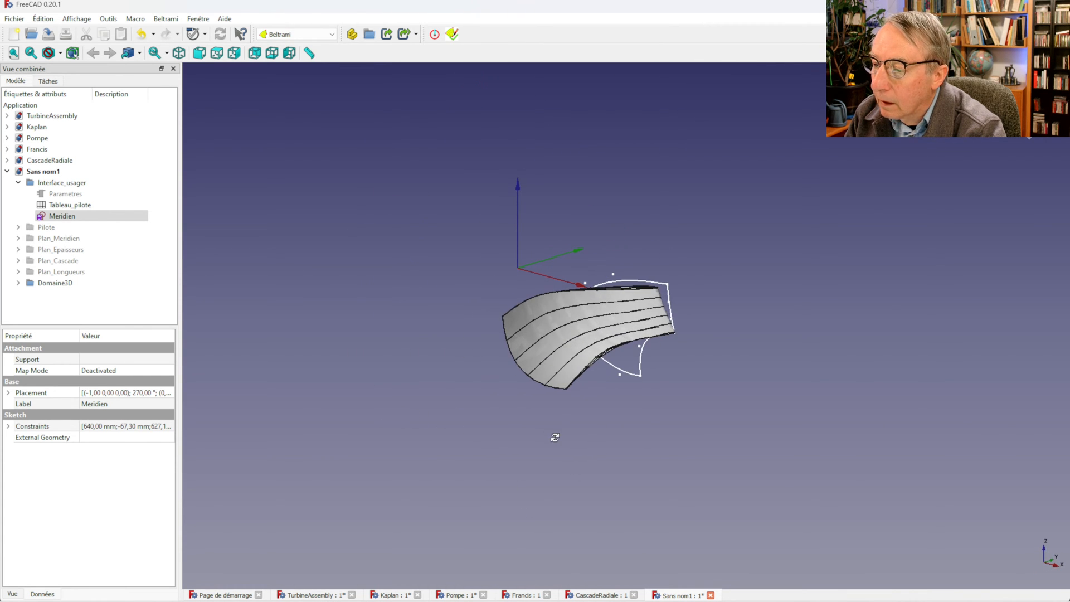
double_click(68, 204)
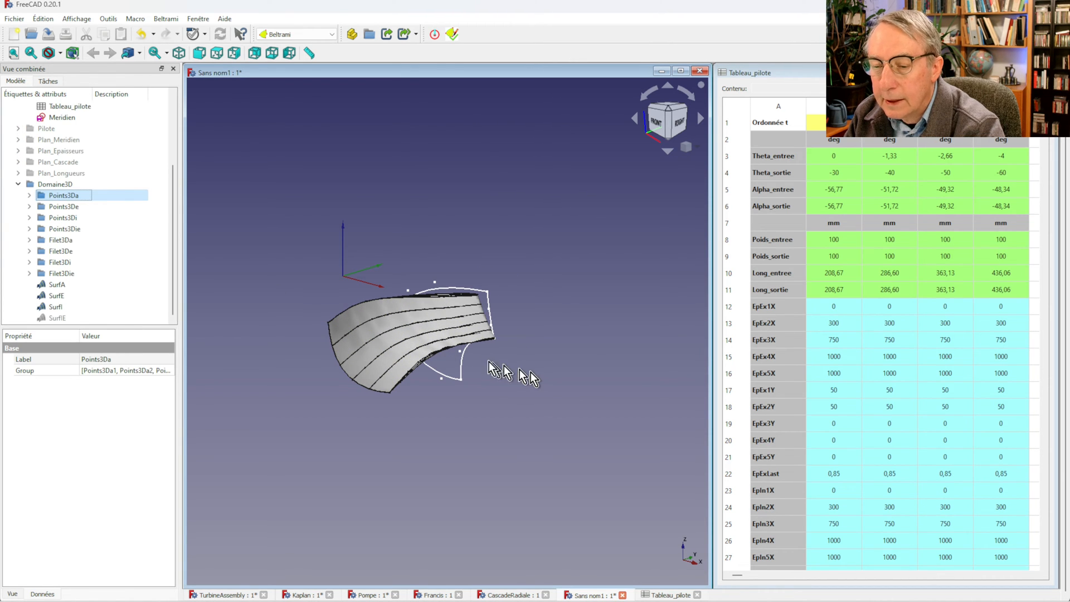
left_click(60, 308, "shift")
key("space")
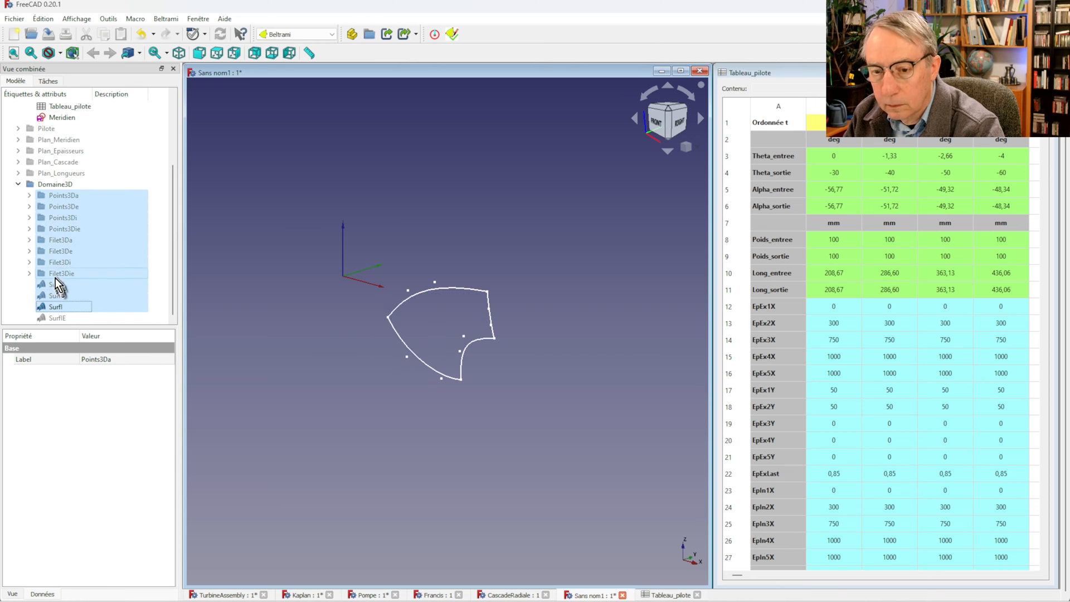
Show only SurfA, set Theta_entree to 1,33, 2,66 and 4 for the second to fourth ordinates, and update the blade profile.
middle_click_drag(398, 447, 387, 451)
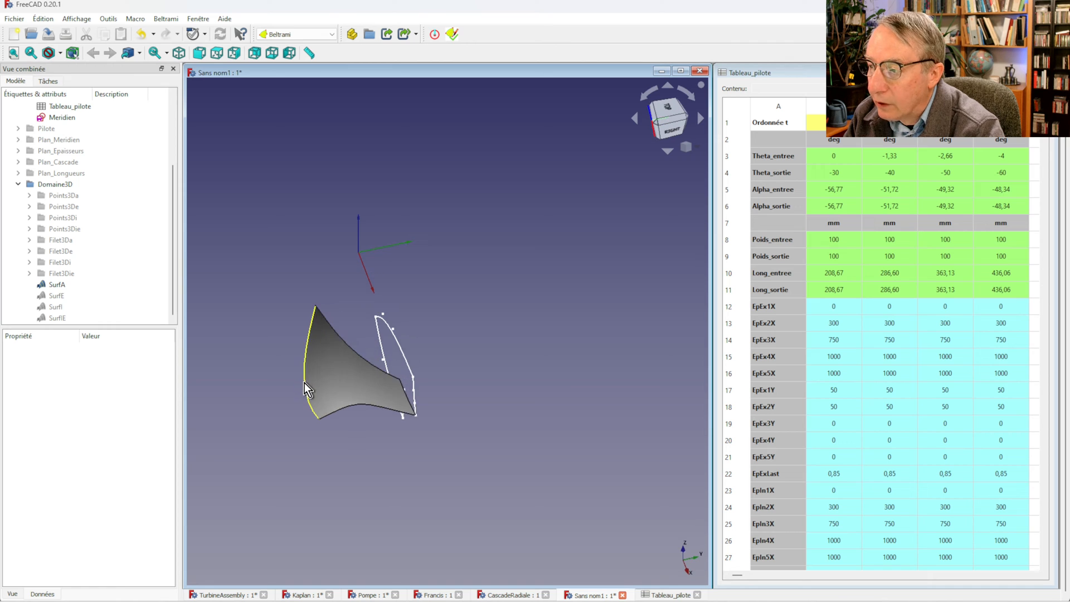
middle_click_drag(514, 359, 501, 334)
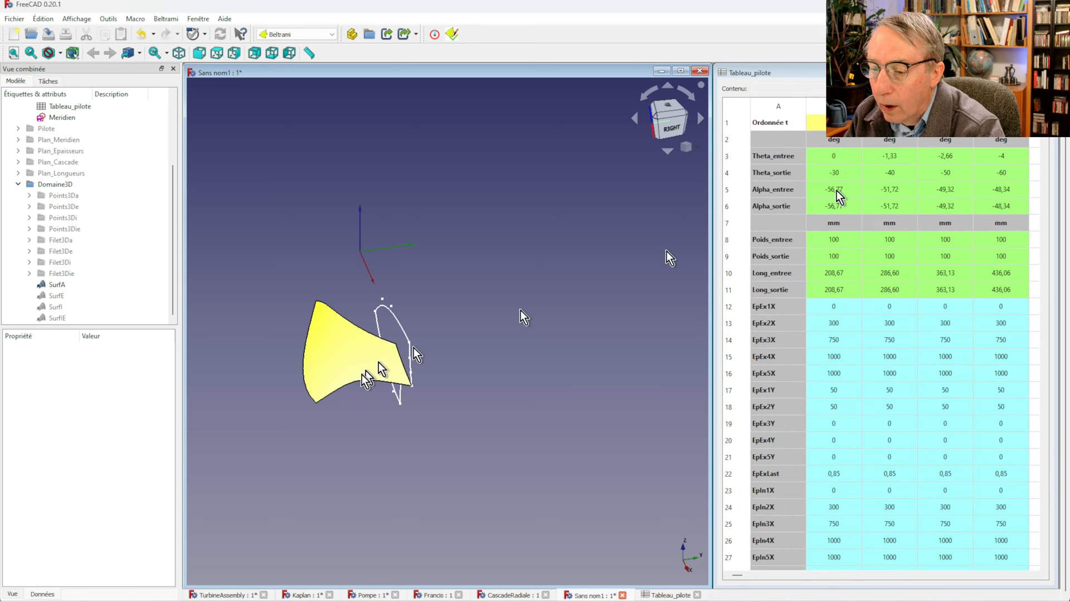
key("3")
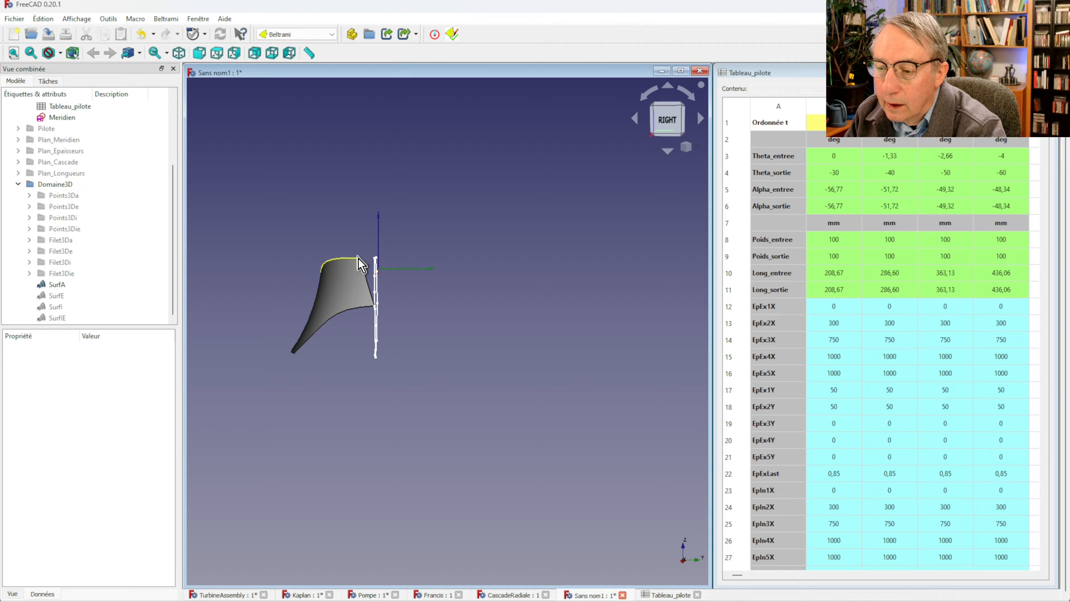
middle_click_drag(359, 256, 383, 309)
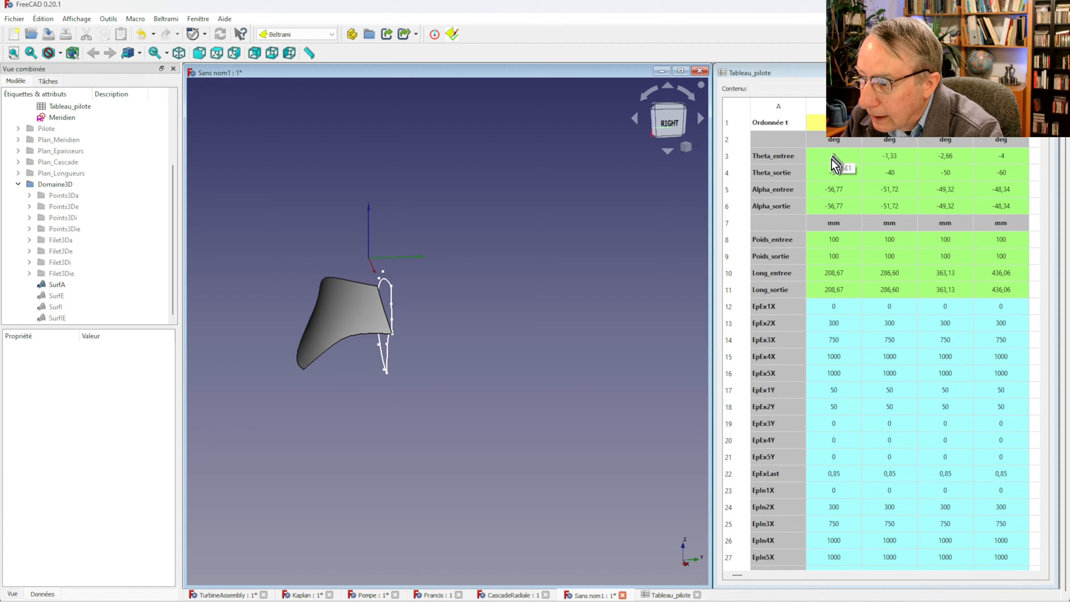
mouse_move(464, 354)
middle_mouse_down()
mouse_move(450, 359)
mouse_move(464, 352)
middle_mouse_up()
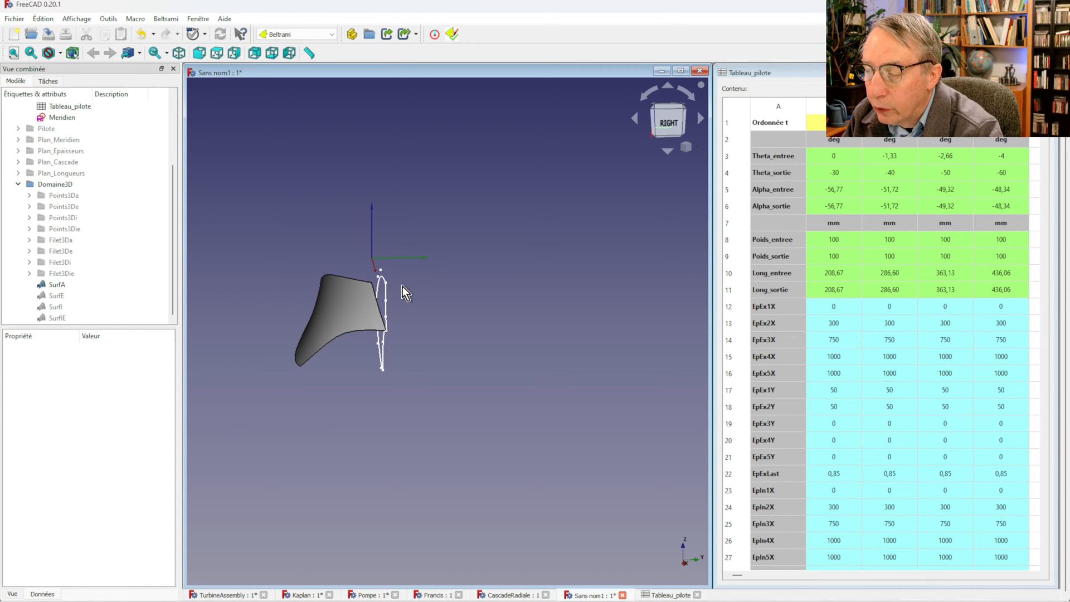
left_click(892, 156)
double_click(889, 157)
type("1.33")
key("Return")
left_click(940, 158)
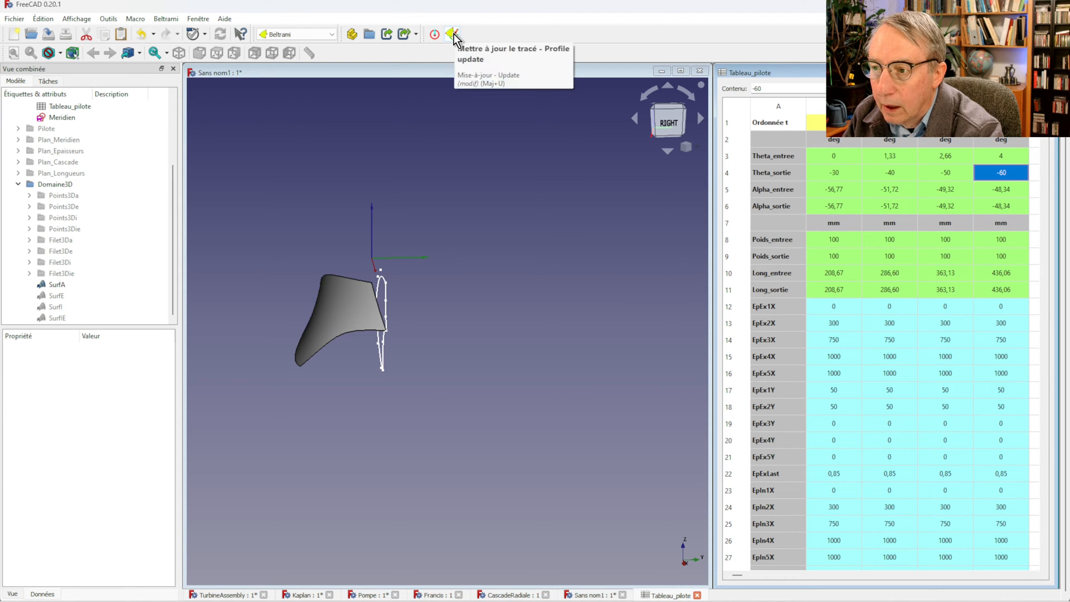
left_click(453, 35)
Set Theta_sortie to -40 for all four ordinates and update the blade profile.
middle_click_drag(413, 302, 508, 330)
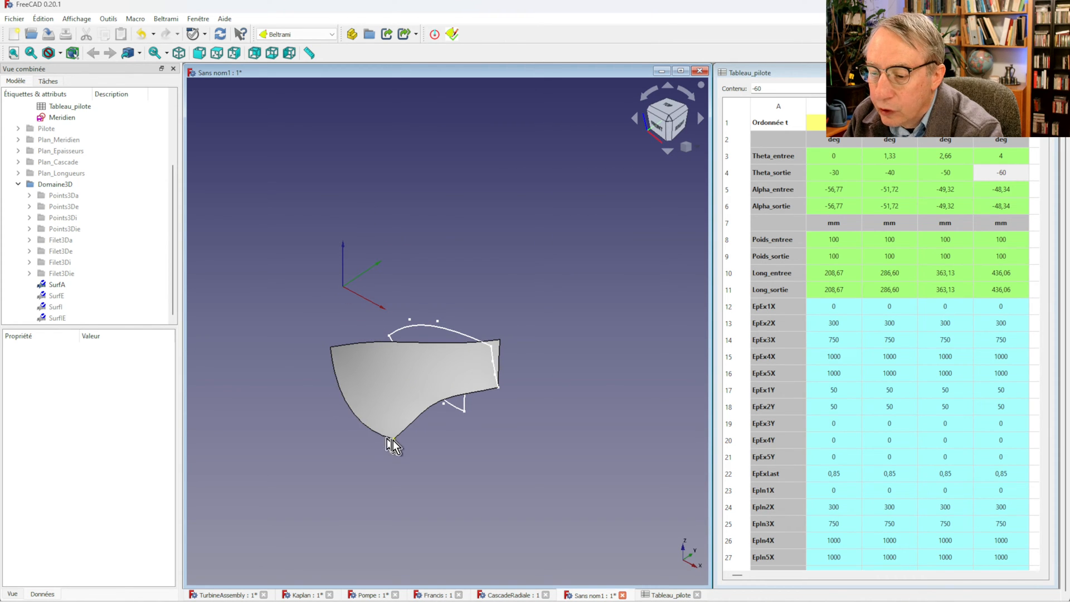
middle_click_drag(390, 442, 399, 440)
left_click(666, 106)
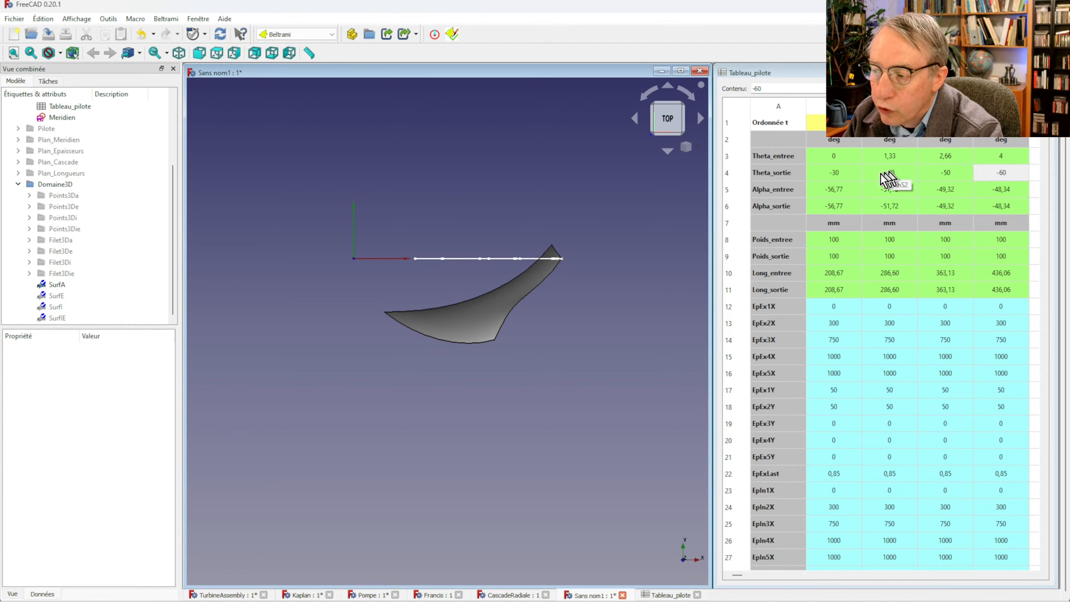
left_click(833, 174)
type("-4")
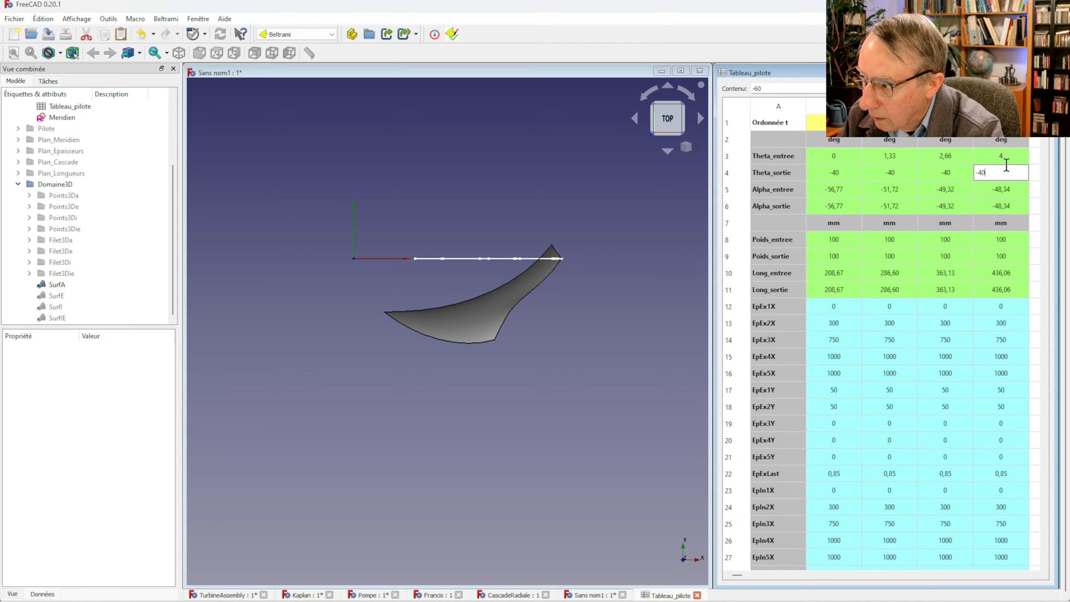
key("Return")
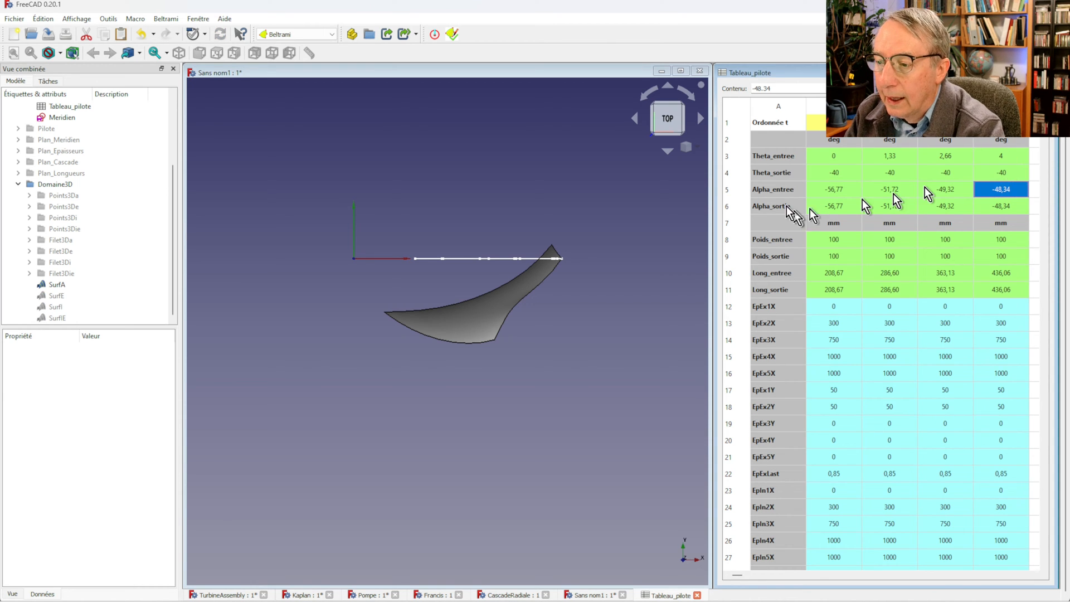
left_click(453, 37)
Set Alpha_entree to 0 for all four ordinates and update the blade profile.
middle_click_drag(411, 311, 399, 397)
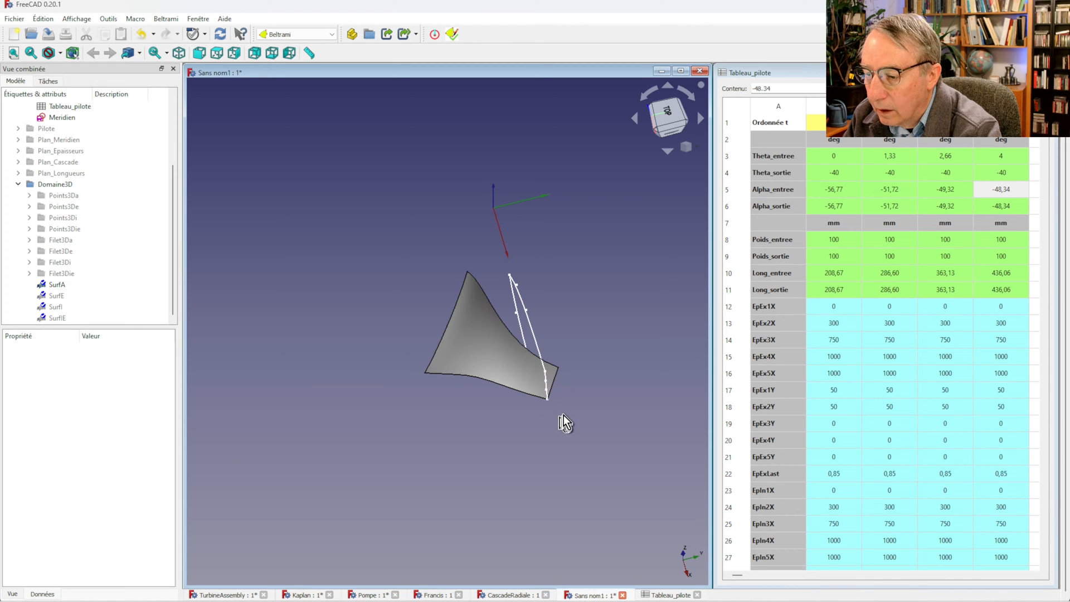
middle_click_drag(585, 410, 557, 395)
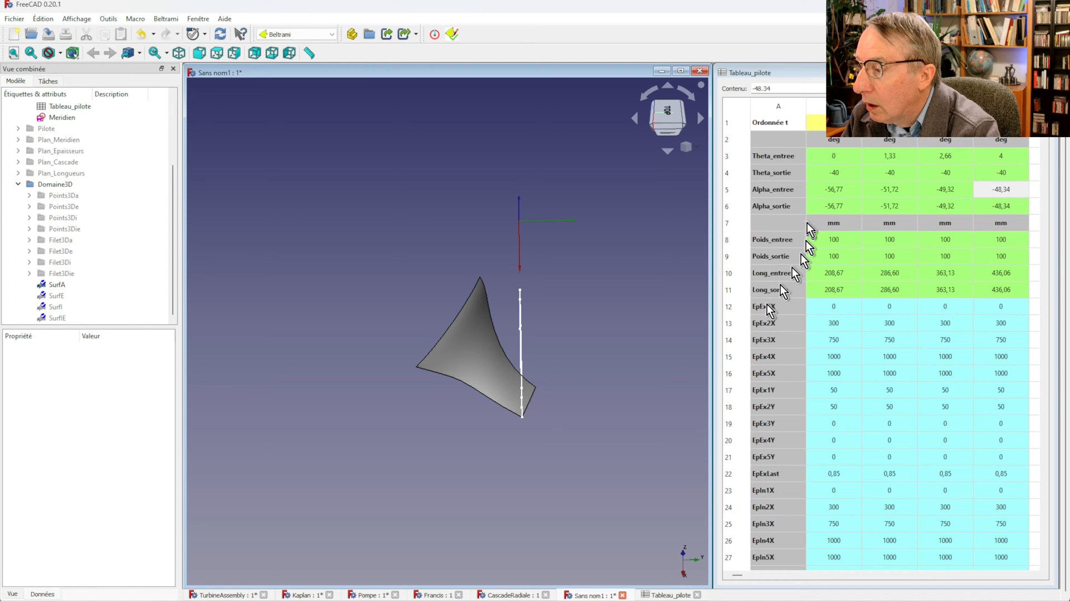
left_click(834, 189)
type("0")
left_click(891, 191)
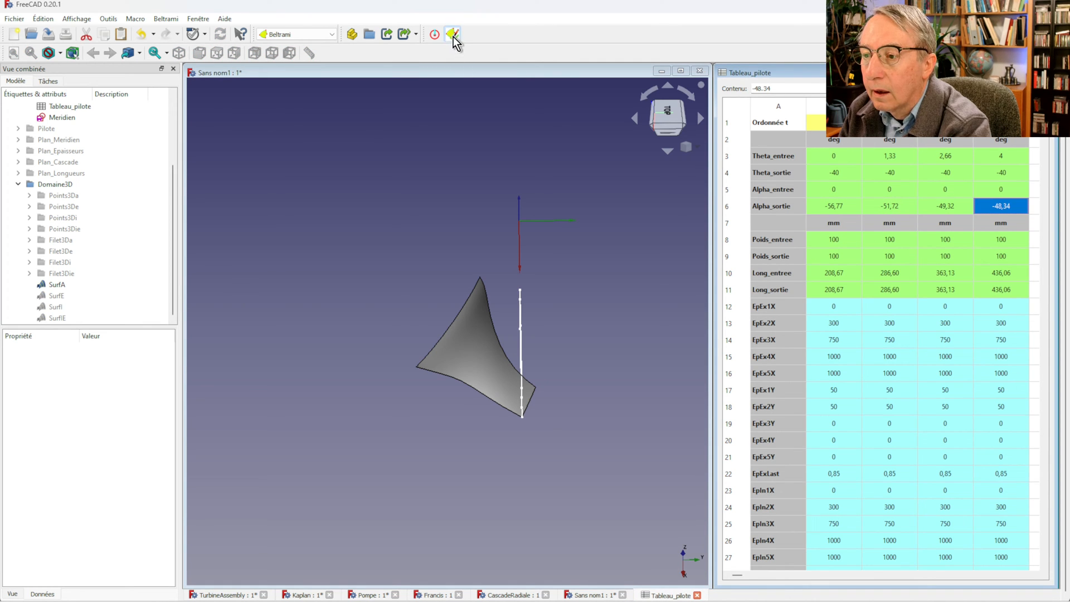
left_click(452, 35)
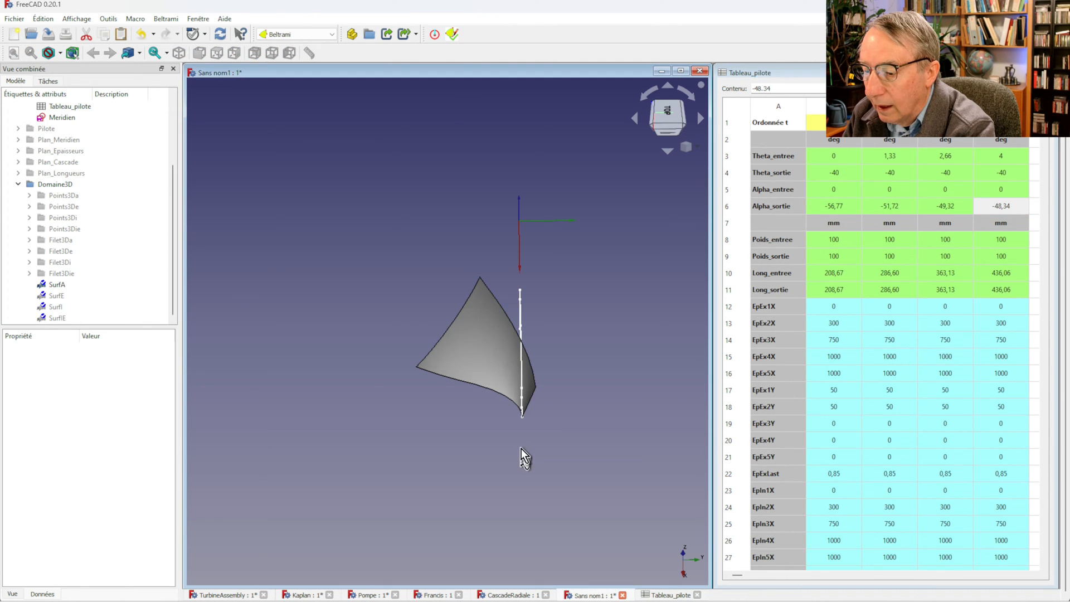
Make the SurfIE surface visible together with SurfA and inspect the blade from an angled view.
mouse_move(544, 379)
middle_mouse_down()
mouse_move(526, 392)
mouse_move(475, 372)
mouse_move(556, 306)
mouse_move(626, 346)
middle_mouse_up()
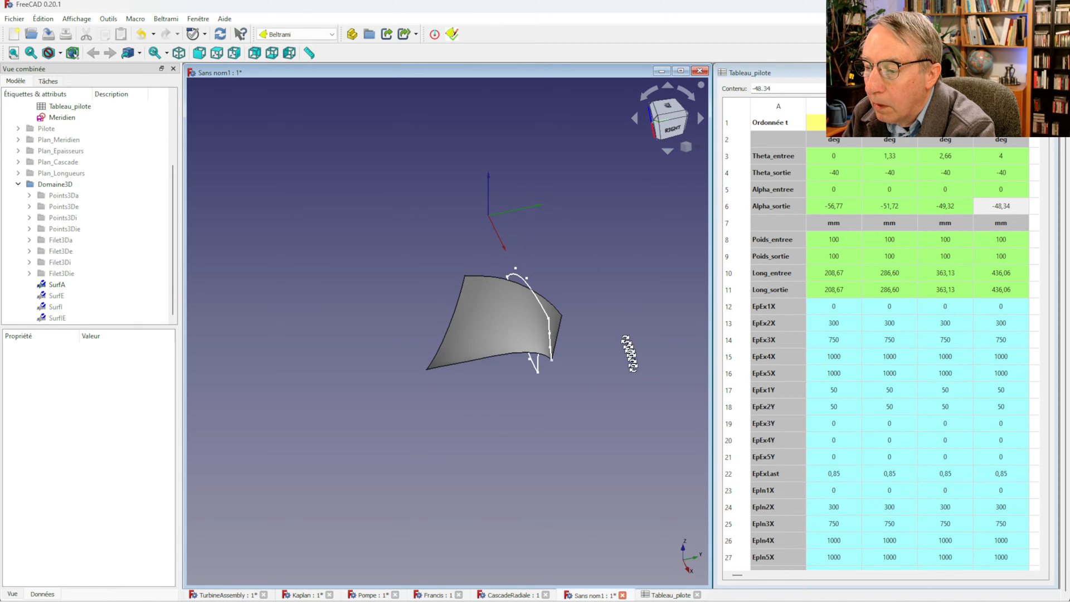
left_click(59, 317)
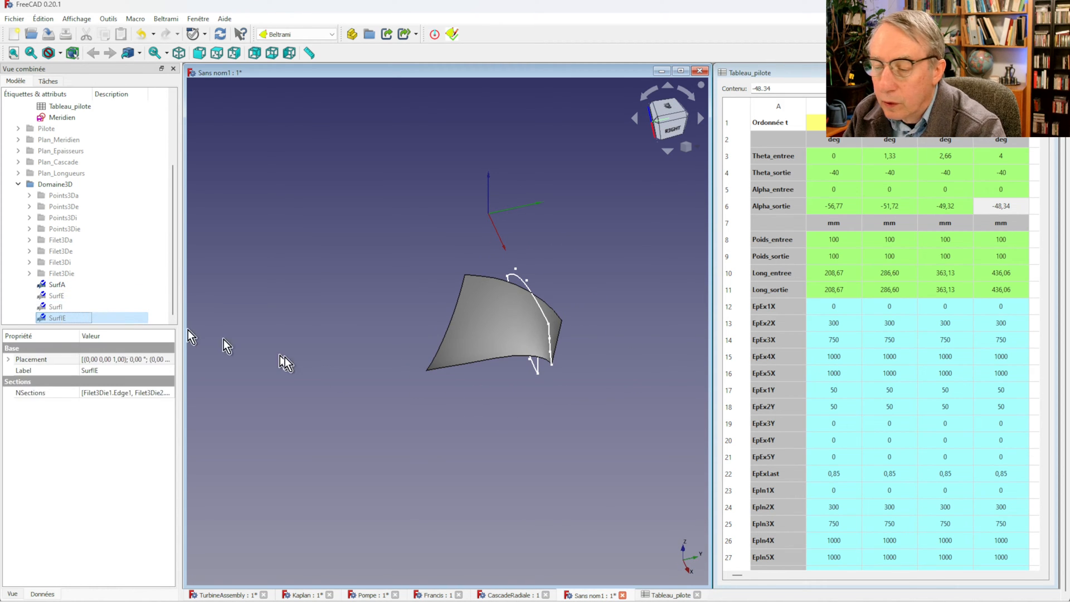
left_click(474, 431)
middle_click_drag(550, 447, 693, 299)
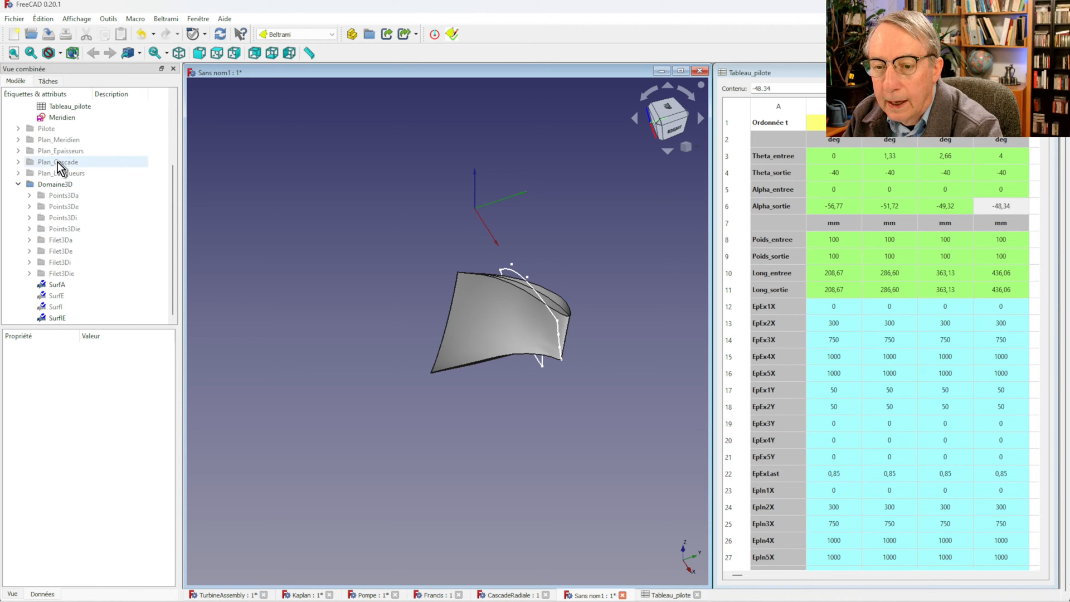
Expand the Plan_Cascade group and open its Cascade1 sketch for editing.
left_click(18, 162)
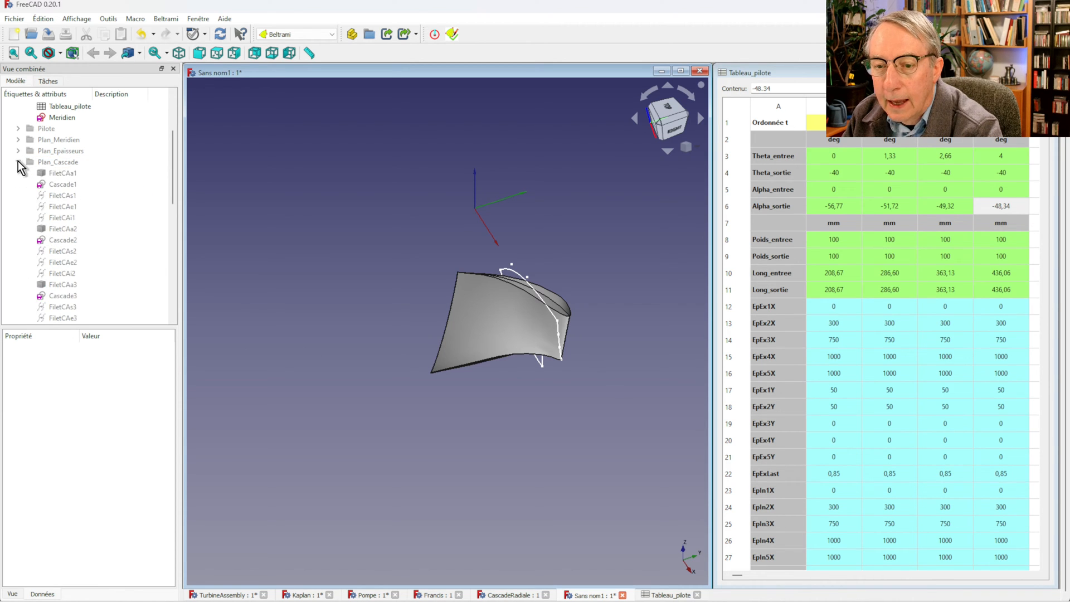
left_click(58, 162)
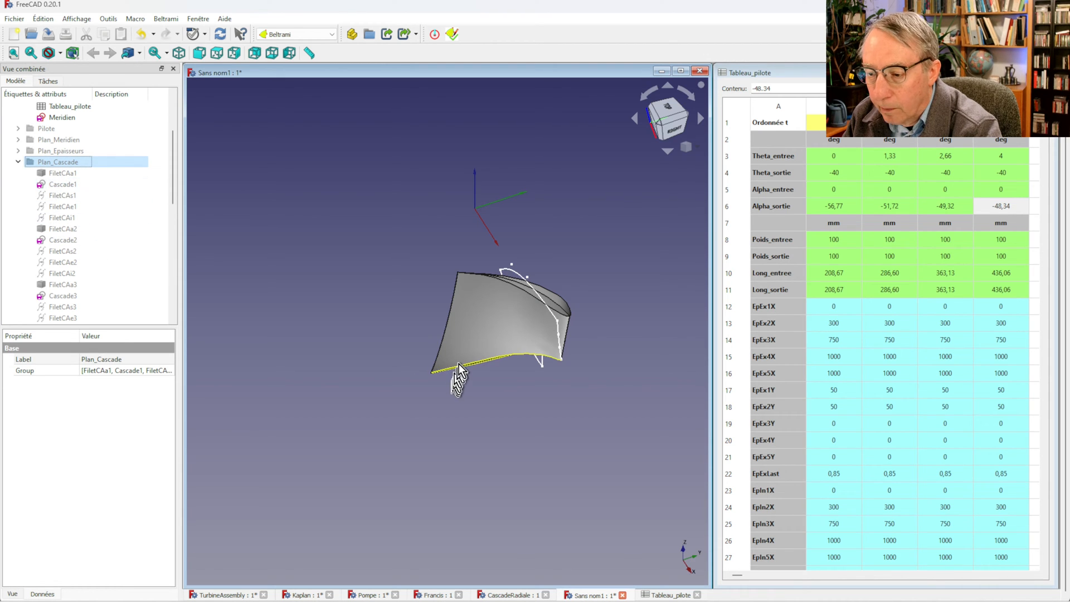
left_click(69, 184)
double_click(69, 184)
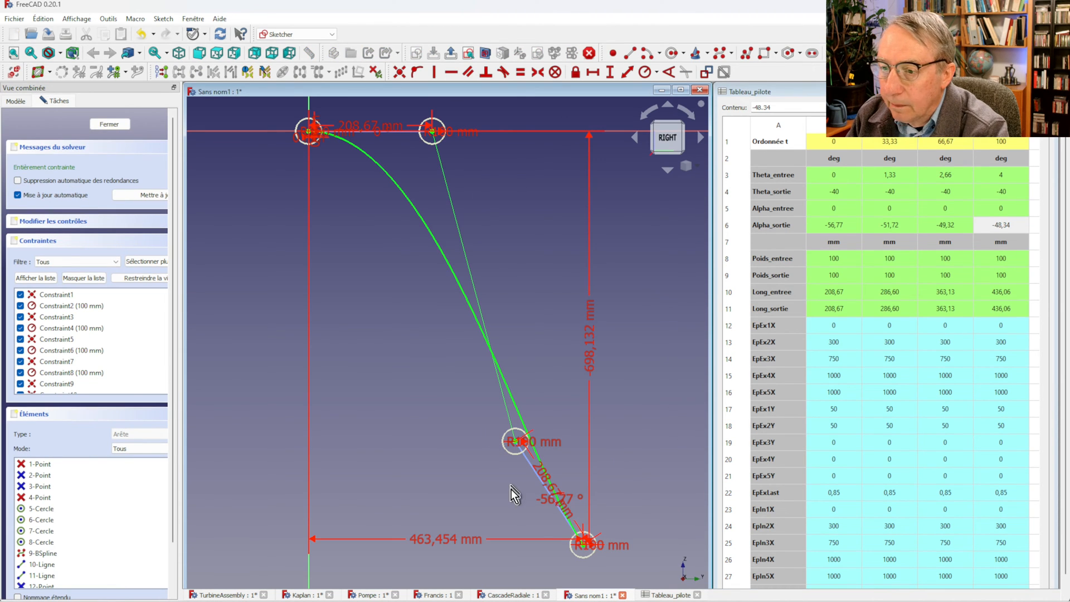
Move the outlet and inlet angle dimension labels clear of the Cascade1 curve, and close the sketch.
left_click_drag(549, 497, 648, 585)
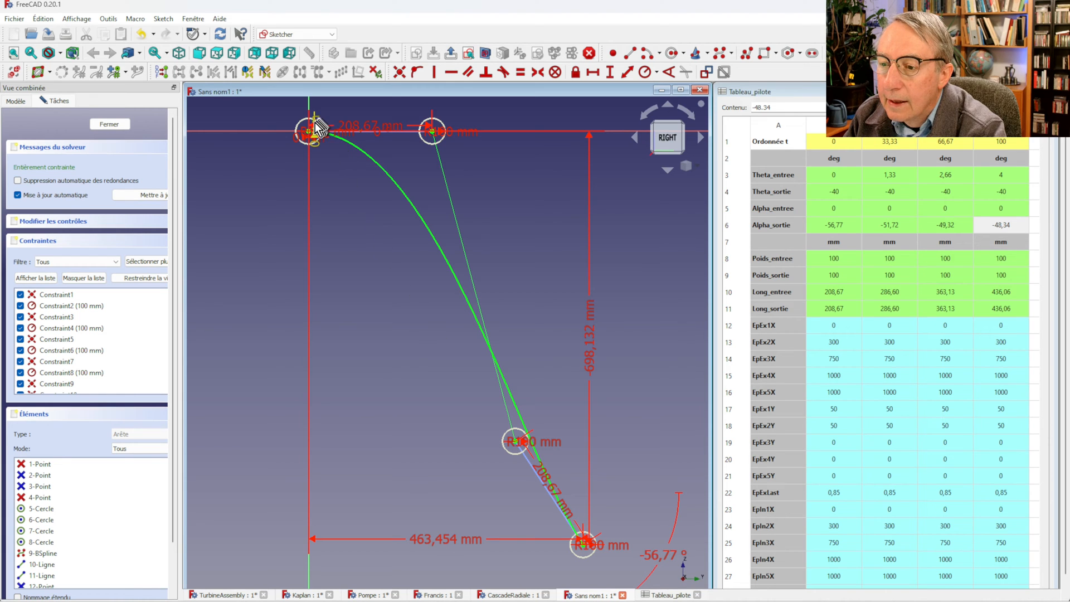
left_click_drag(313, 133, 315, 127)
left_click_drag(378, 136, 536, 139)
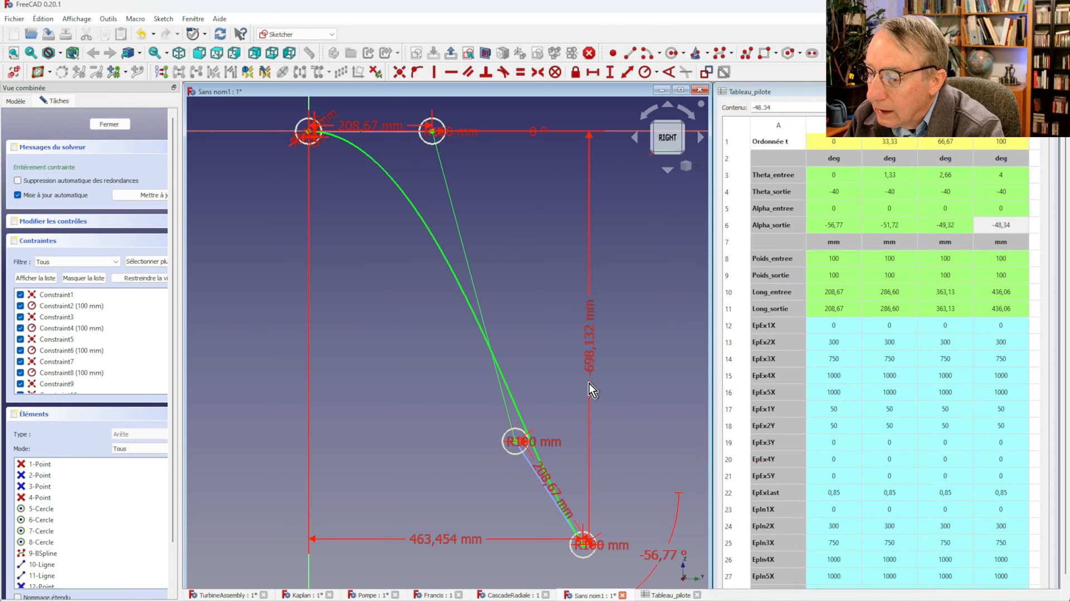
key("Escape")
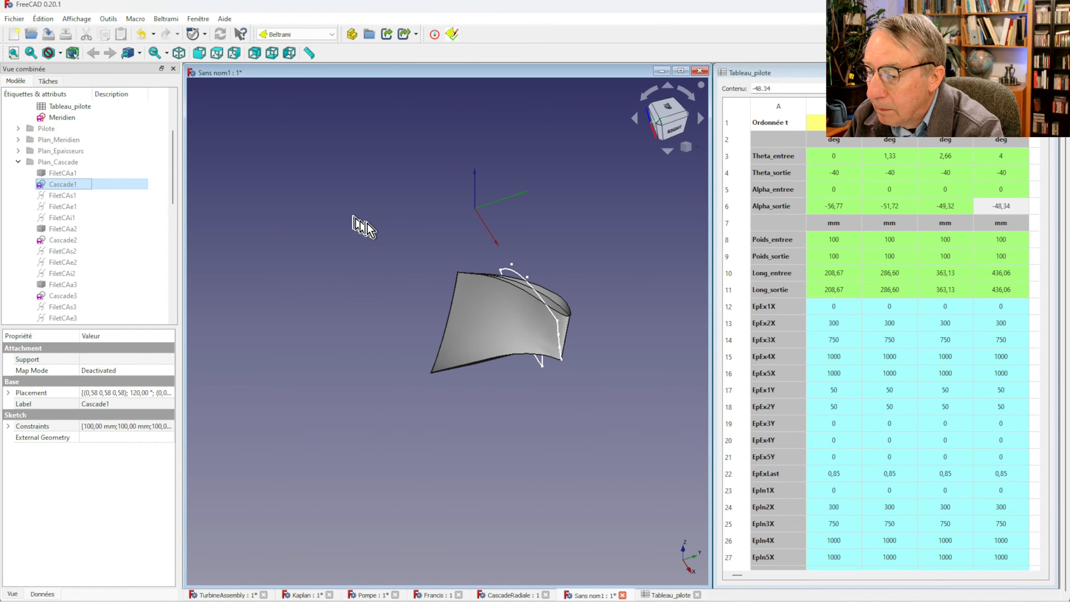
Set Theta_sortie to -30 for the first ordinate and update the blade profile.
left_click(827, 206)
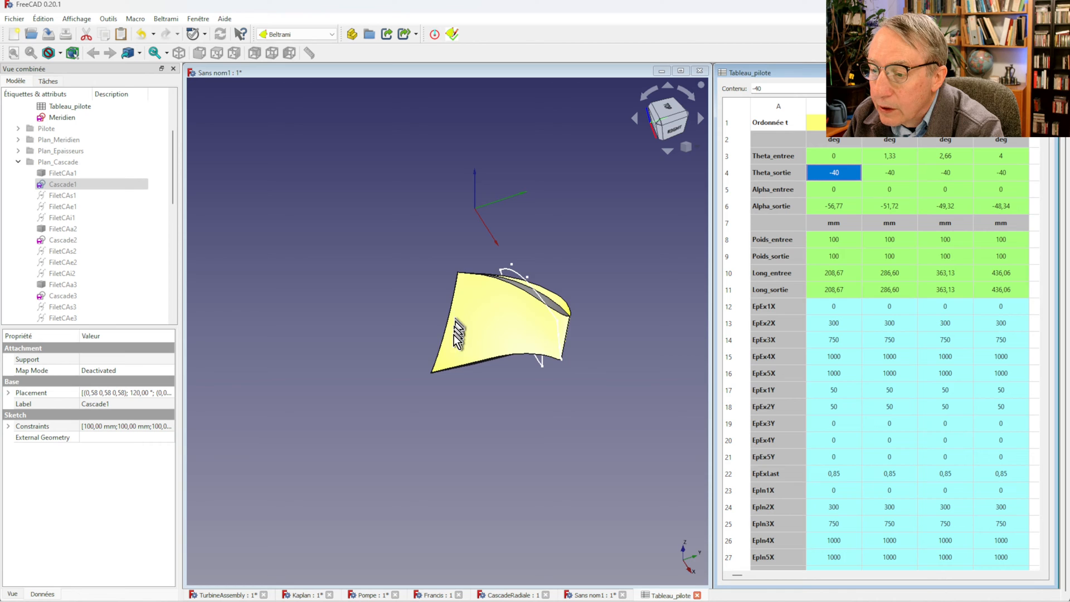
type("-30")
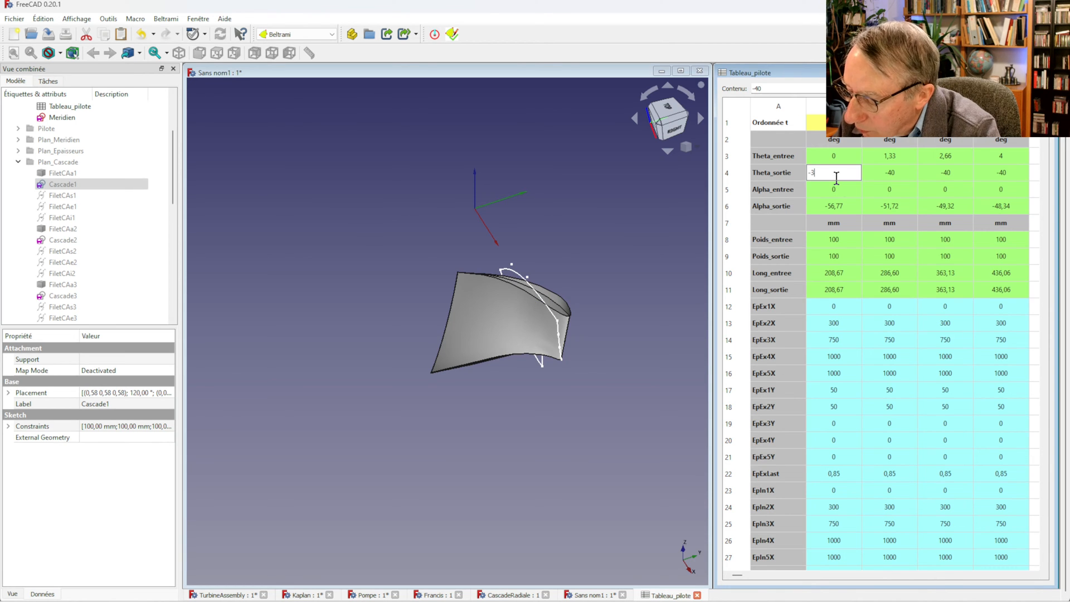
key("Return")
left_click(453, 35)
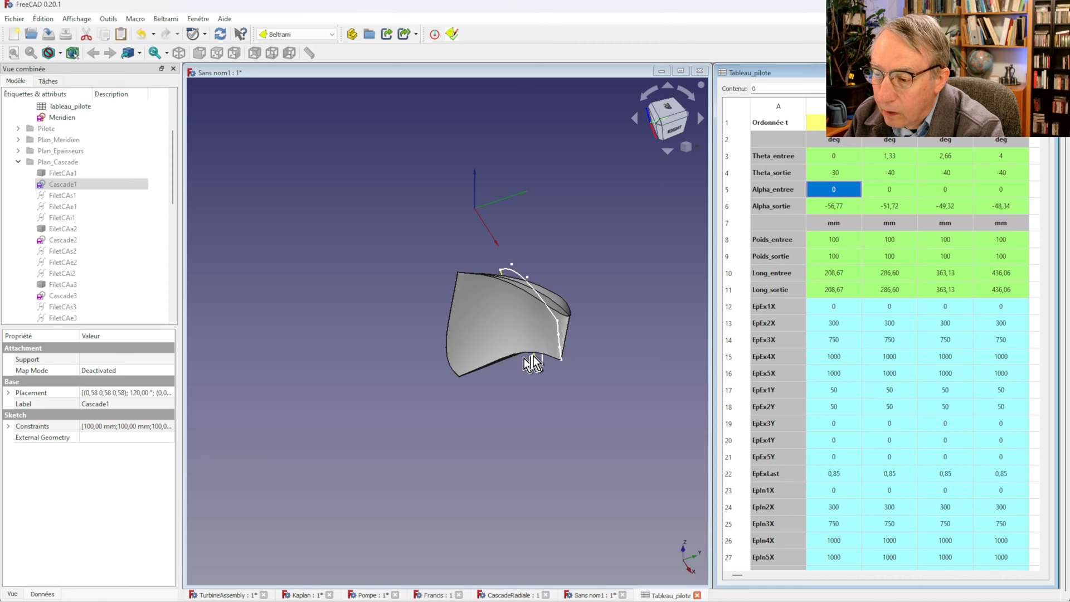
Open the Cascade1 sketch to check its curve after the Theta_sortie change, and close it without edits.
double_click(62, 184)
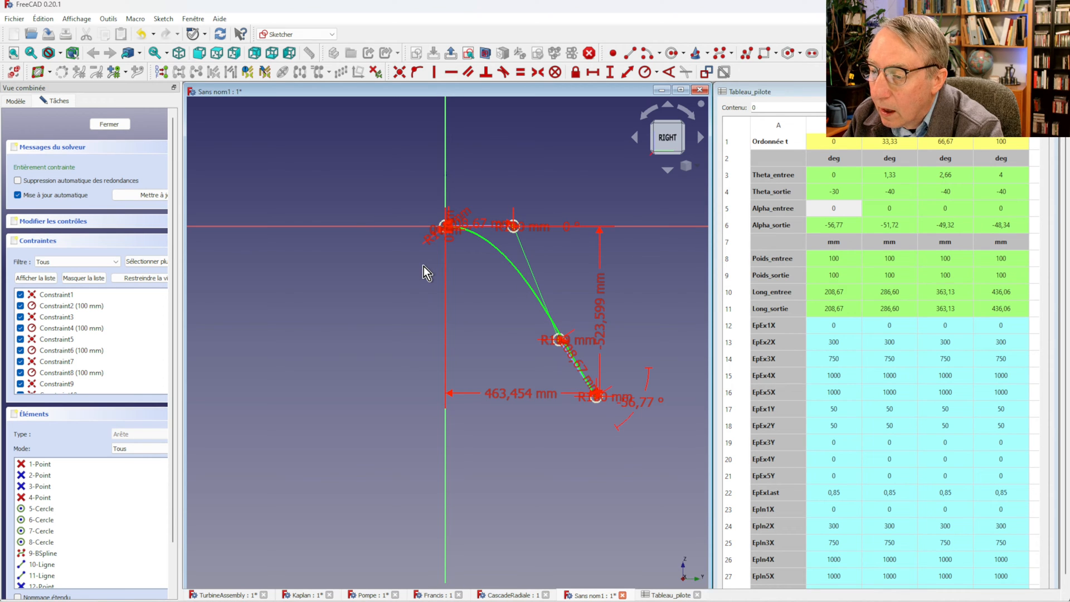
left_click(108, 125)
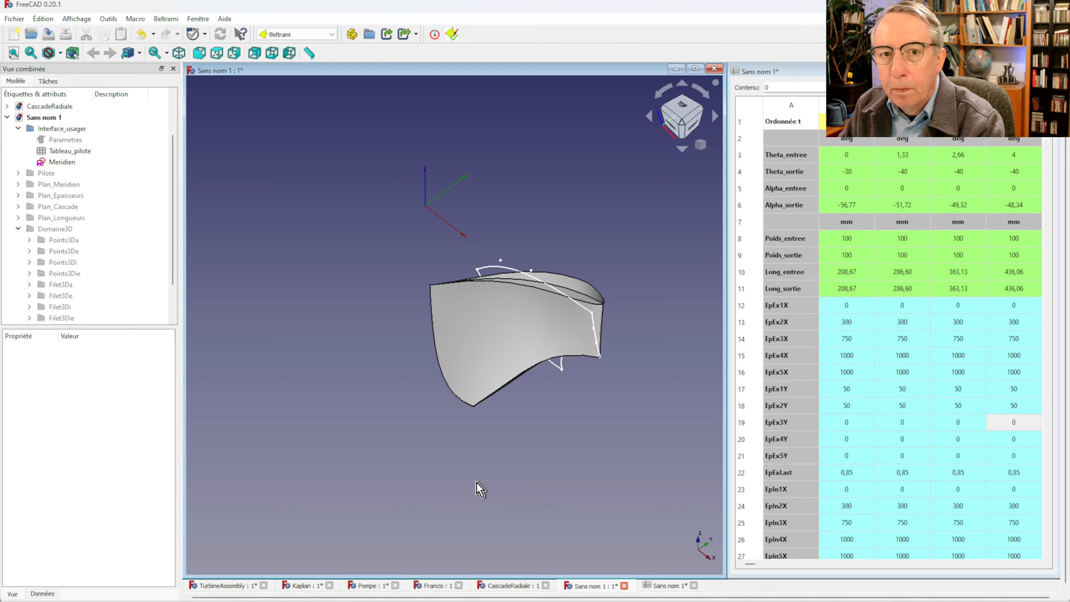
Display the Plan_Epaisseurs thickness profiles alone in top view, with the blade surfaces and the Meridien sketch hidden.
left_click(18, 196)
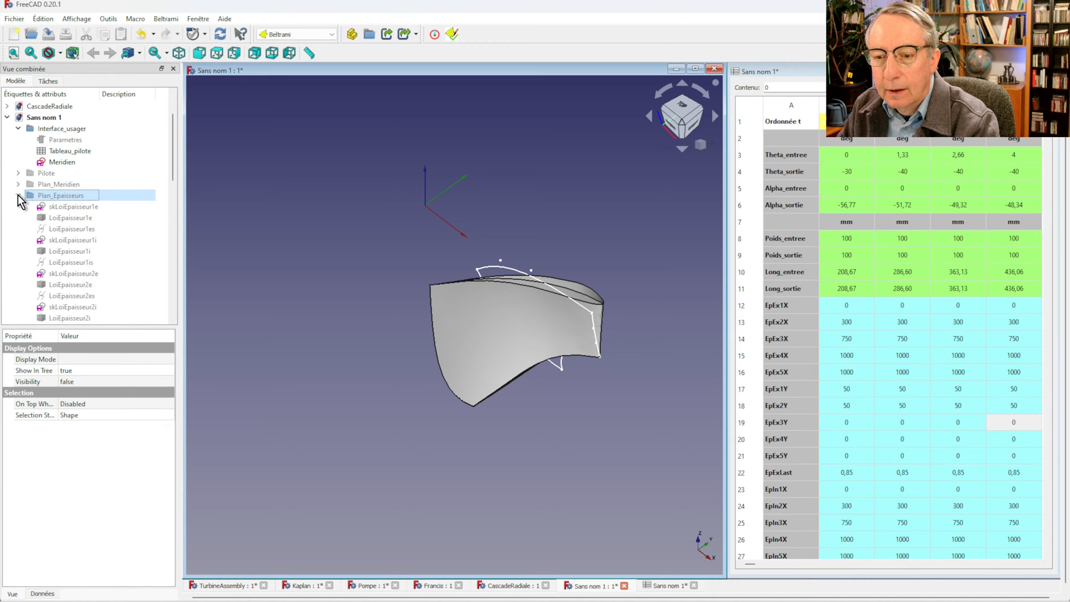
key("space")
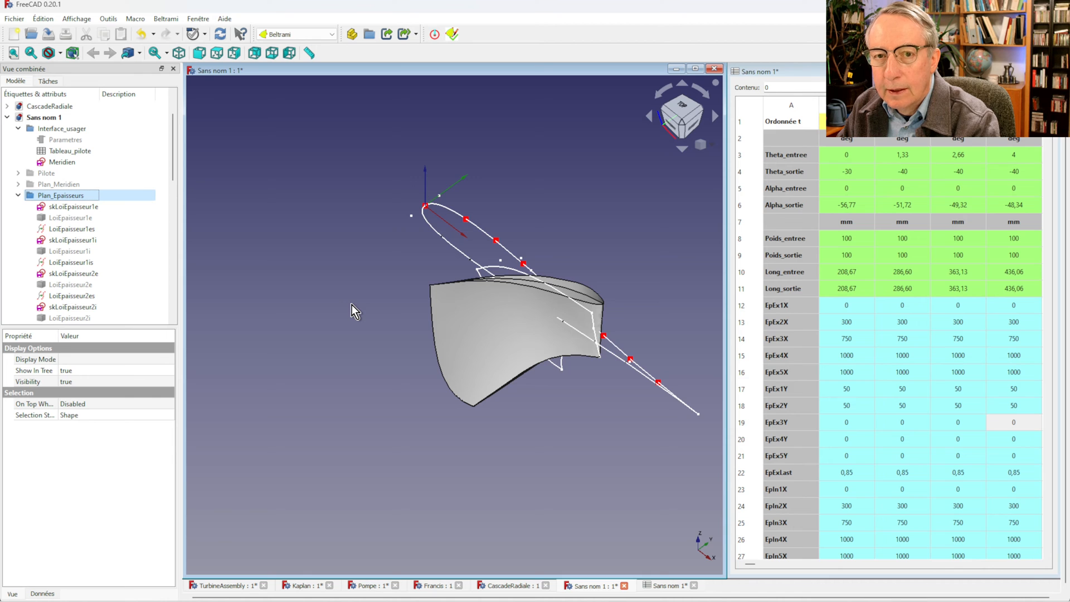
left_click(382, 297)
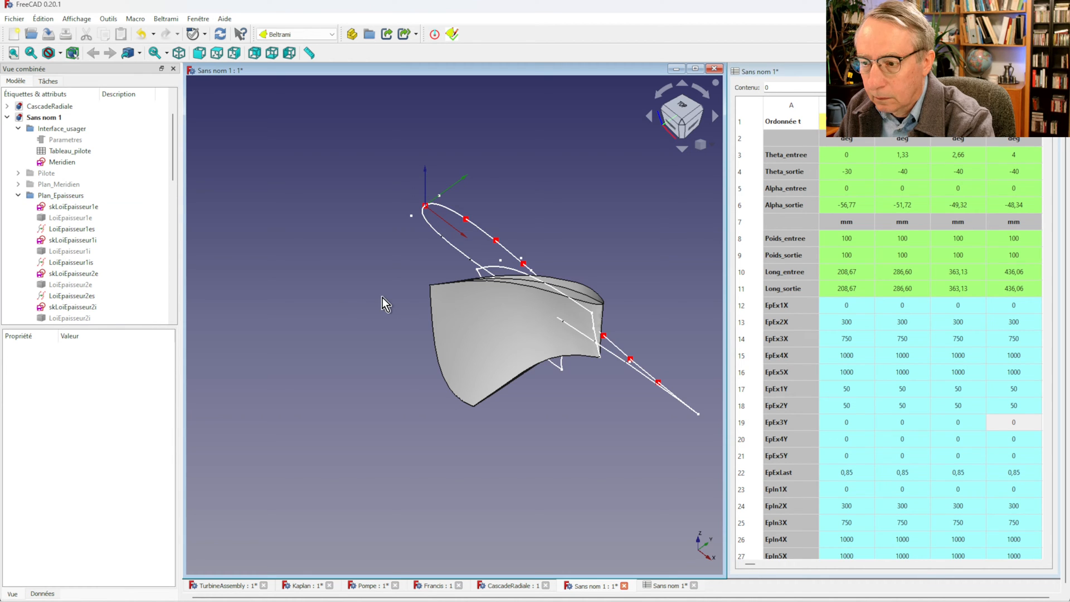
key("2")
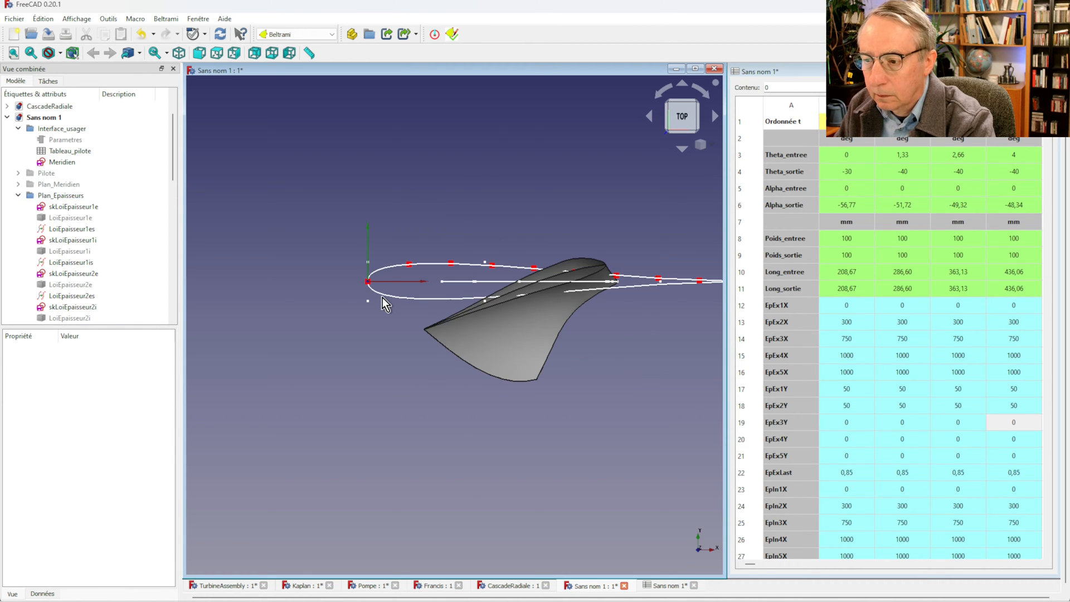
left_click(524, 334)
key("space")
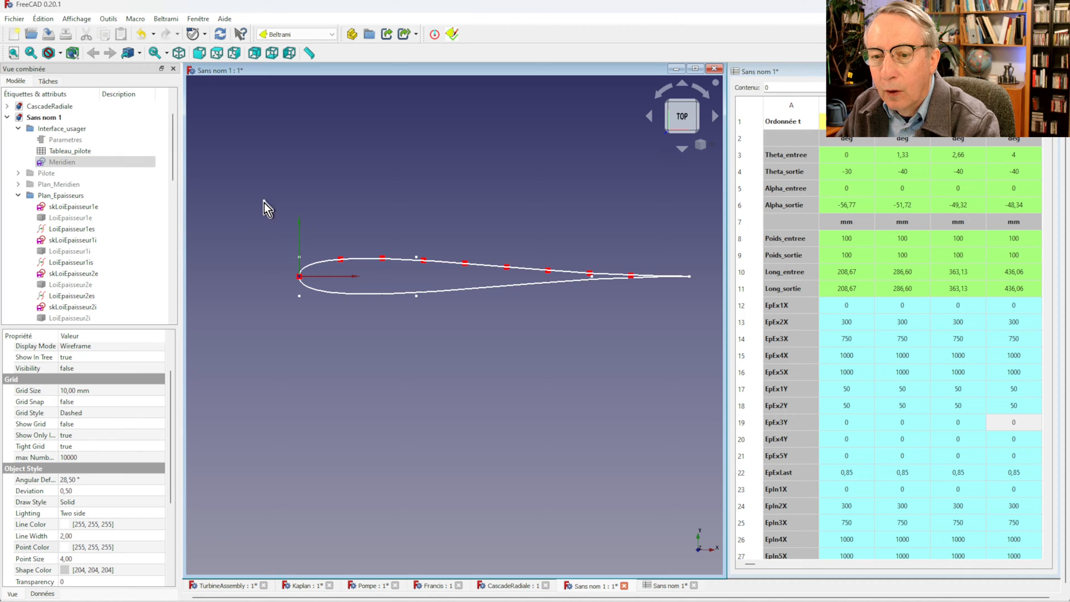
Open the skLoiEpaisseur1e sketch, compare its control-point dimensions with the EpEx and EpIn rows of Tableau_pilote, and close it.
double_click(74, 207)
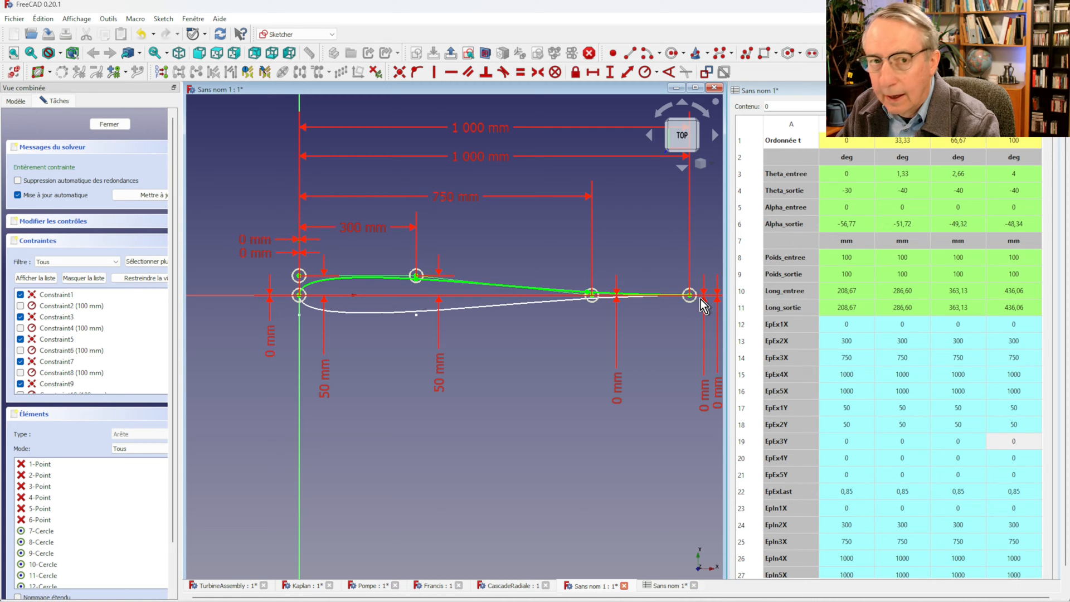
left_click(337, 284)
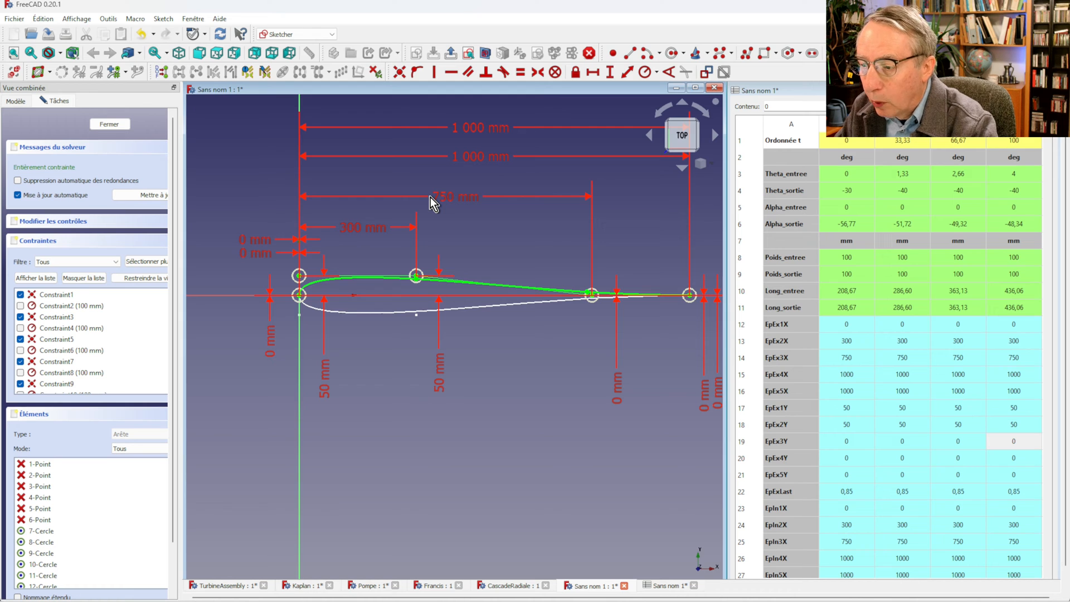
left_click(299, 276)
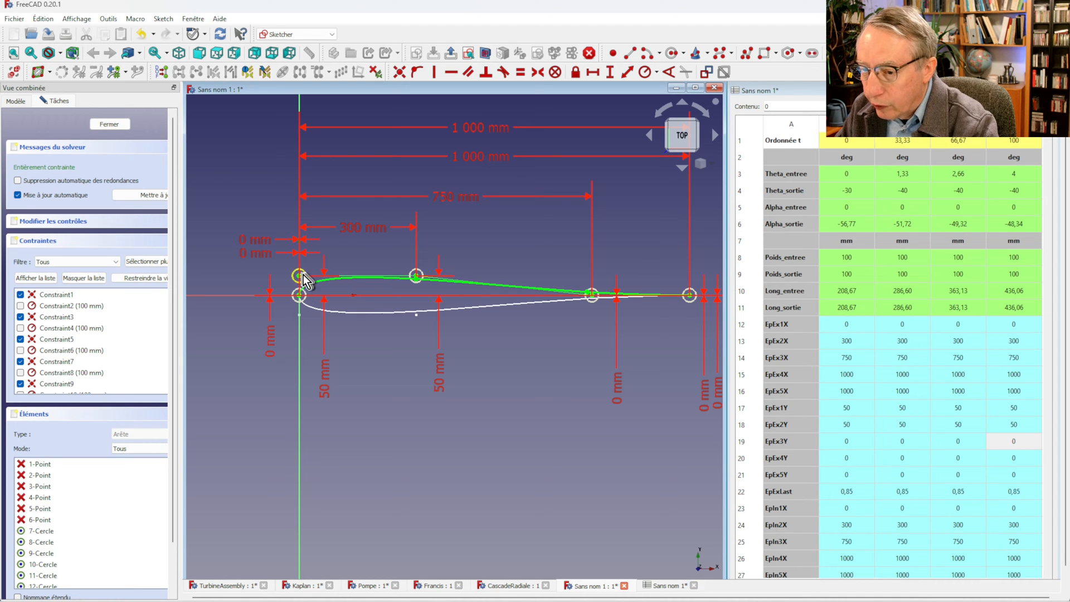
left_click(663, 295)
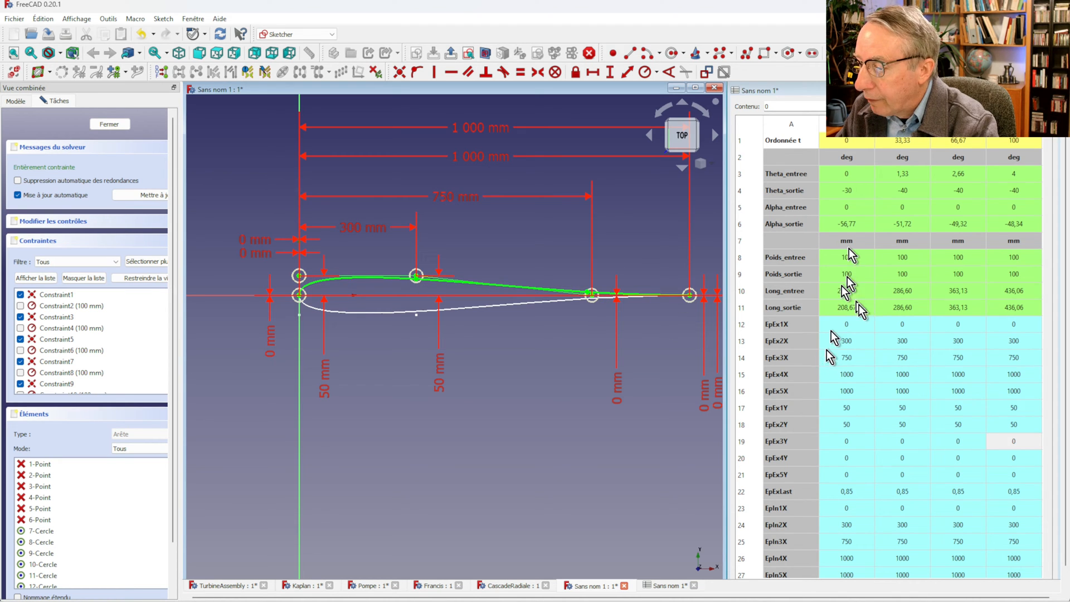
scroll(841, 313, "down", 3)
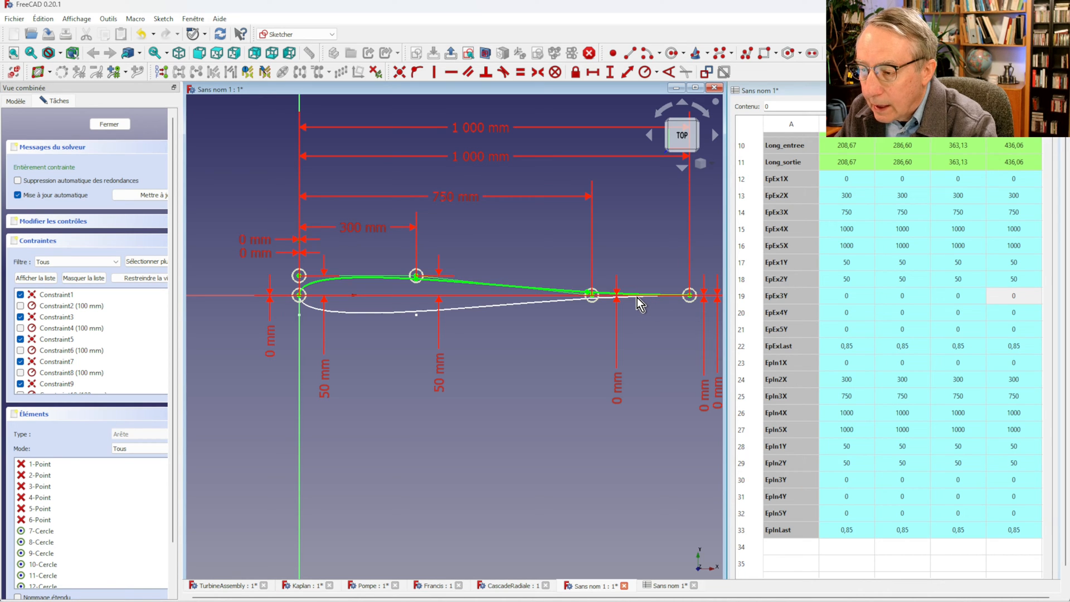
left_click(109, 124)
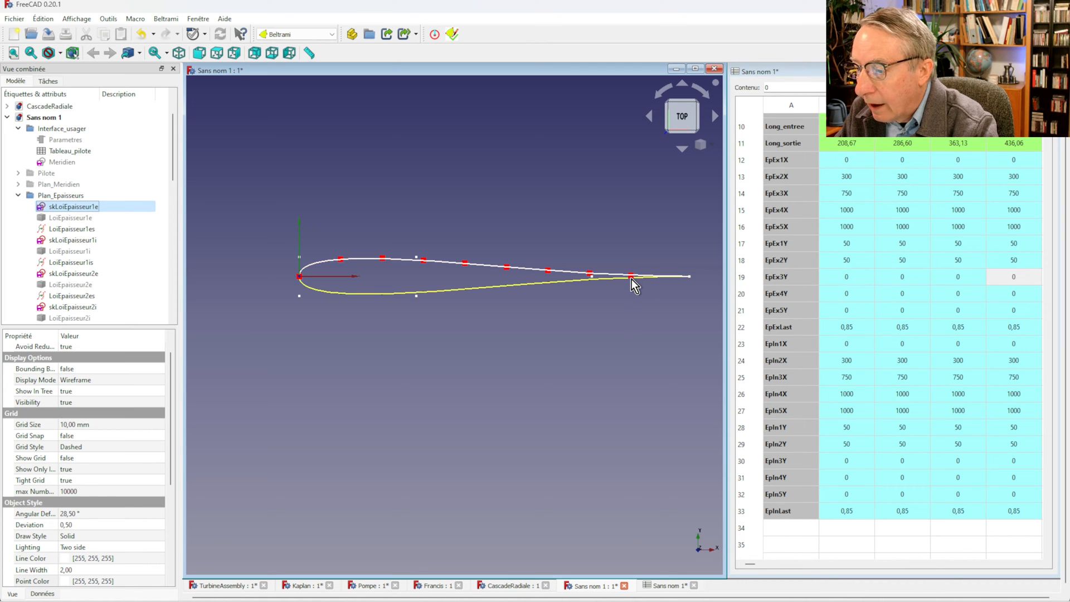
left_click(312, 329)
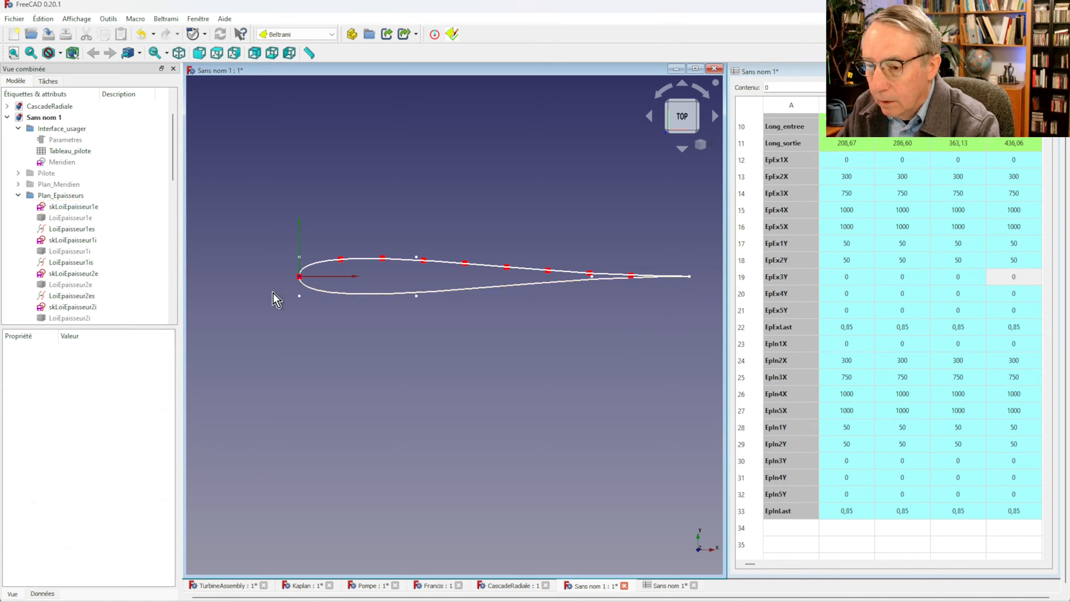
Set EpEx2Y to 100 for the fourth ordinate in Tableau_pilote and inspect the thickened blade from several angles.
left_click(18, 195)
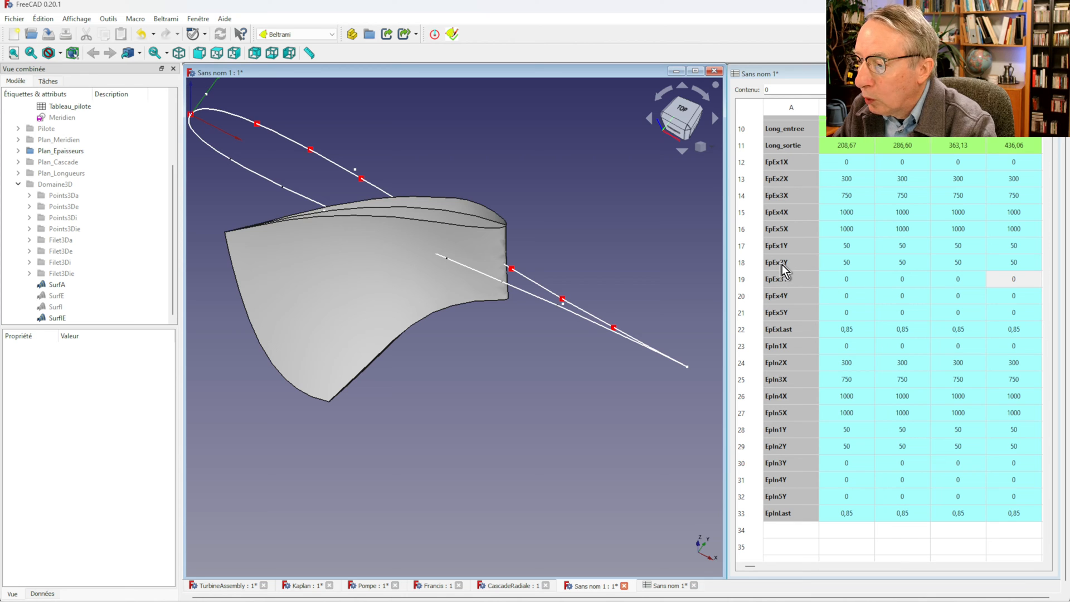
left_click(1014, 261)
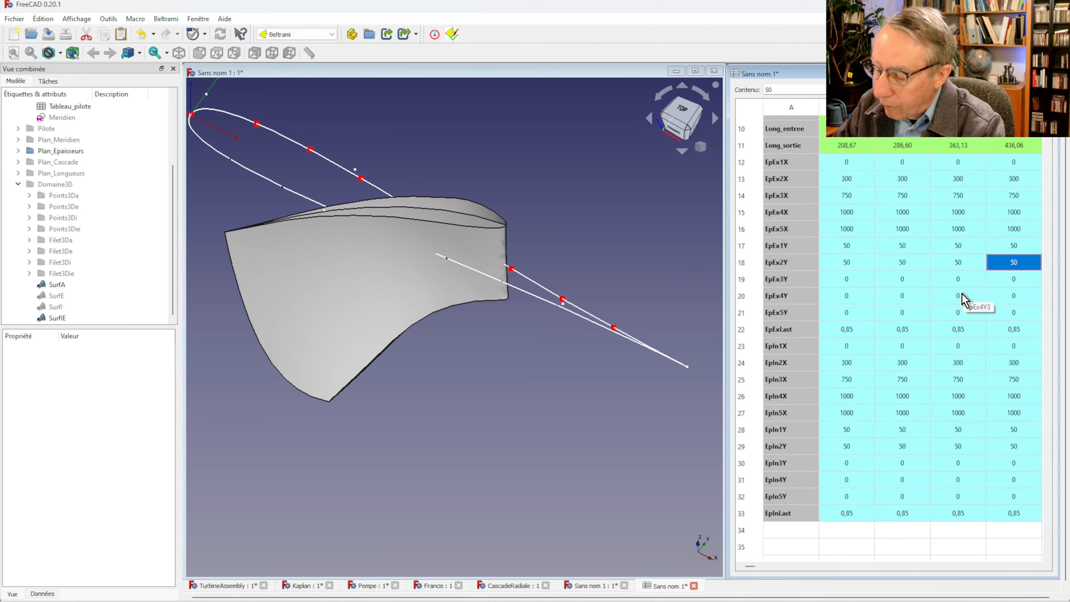
type("100")
key("Return")
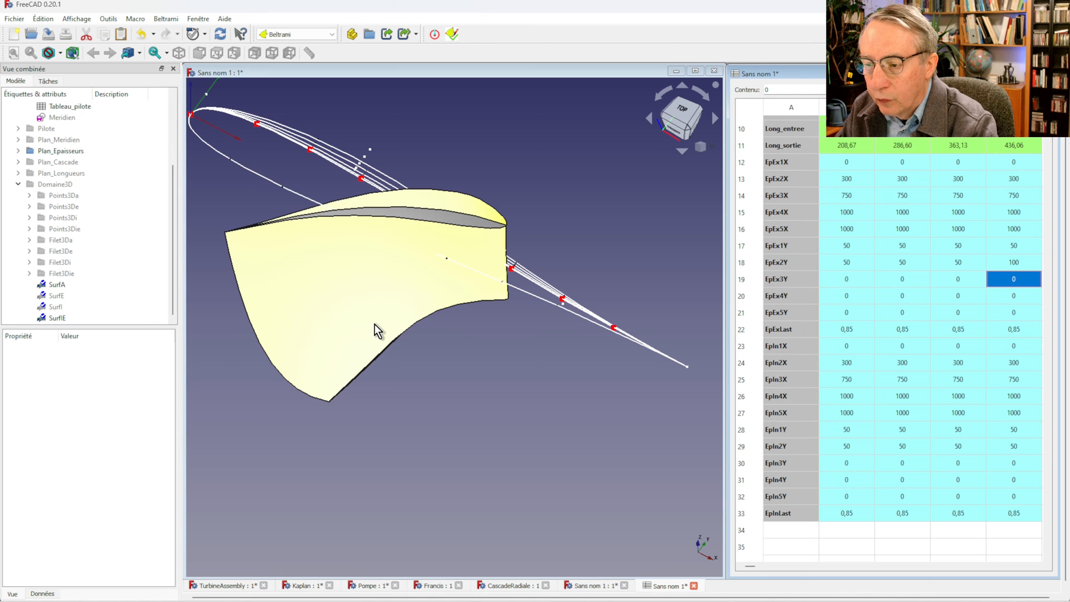
middle_click_drag(406, 203, 422, 317)
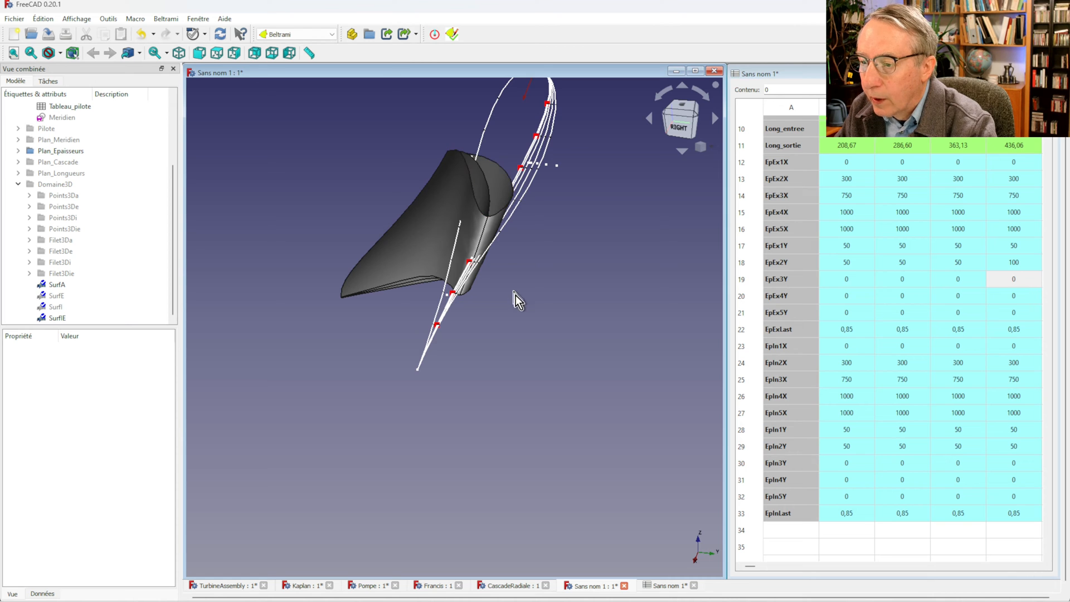
middle_click_drag(514, 292, 543, 203)
middle_click_drag(461, 274, 503, 340)
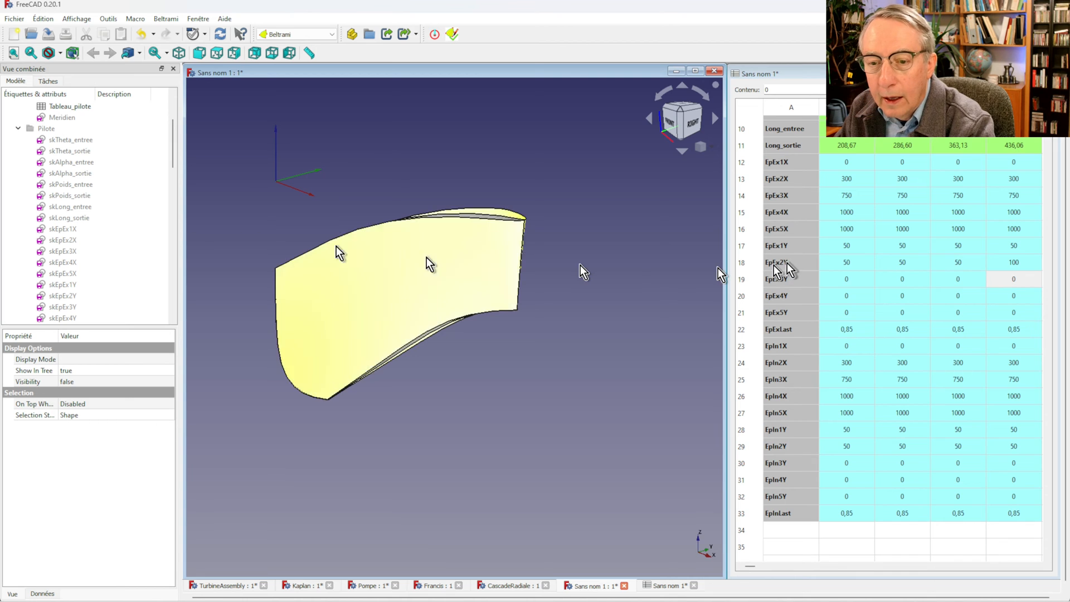
Open the skEpEx2Y sketch in the Pilote group to examine its thickness distribution curve, and close the sketch and group.
left_click(67, 297)
double_click(66, 296)
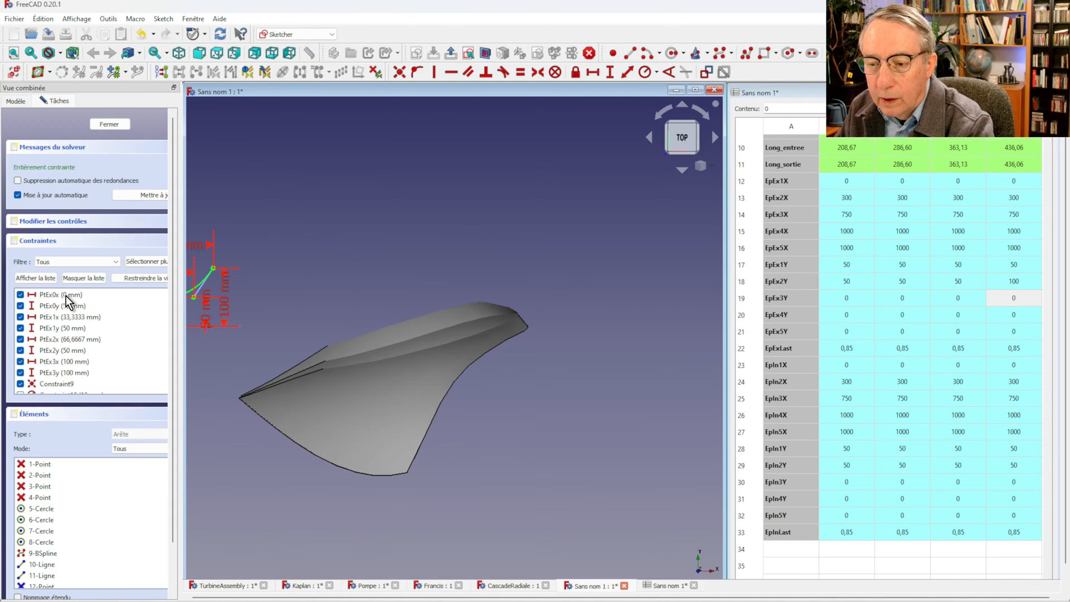
scroll(329, 323, "up", 5)
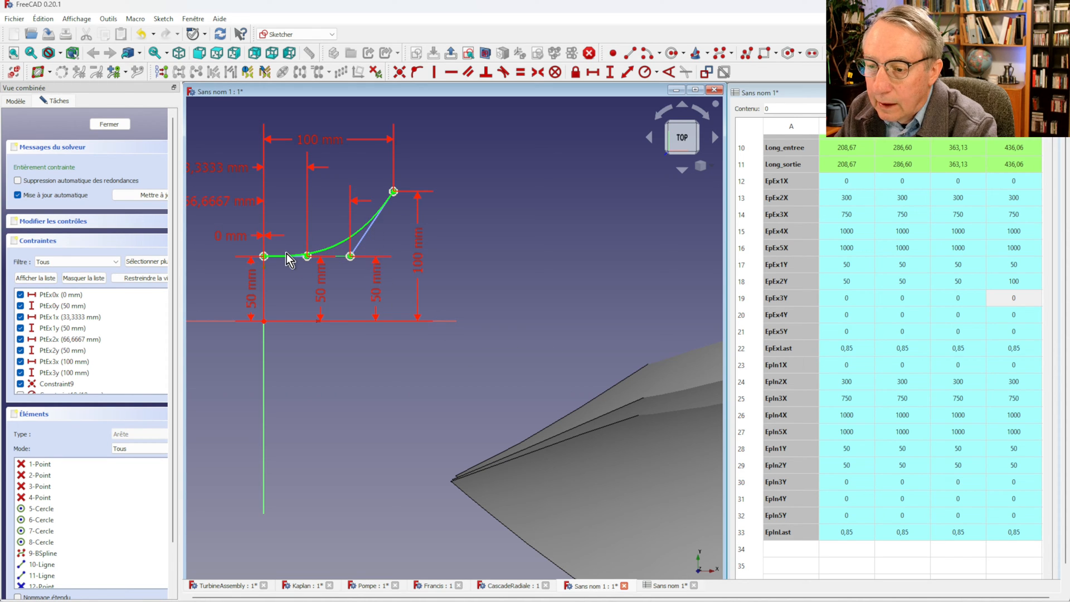
left_click(117, 126)
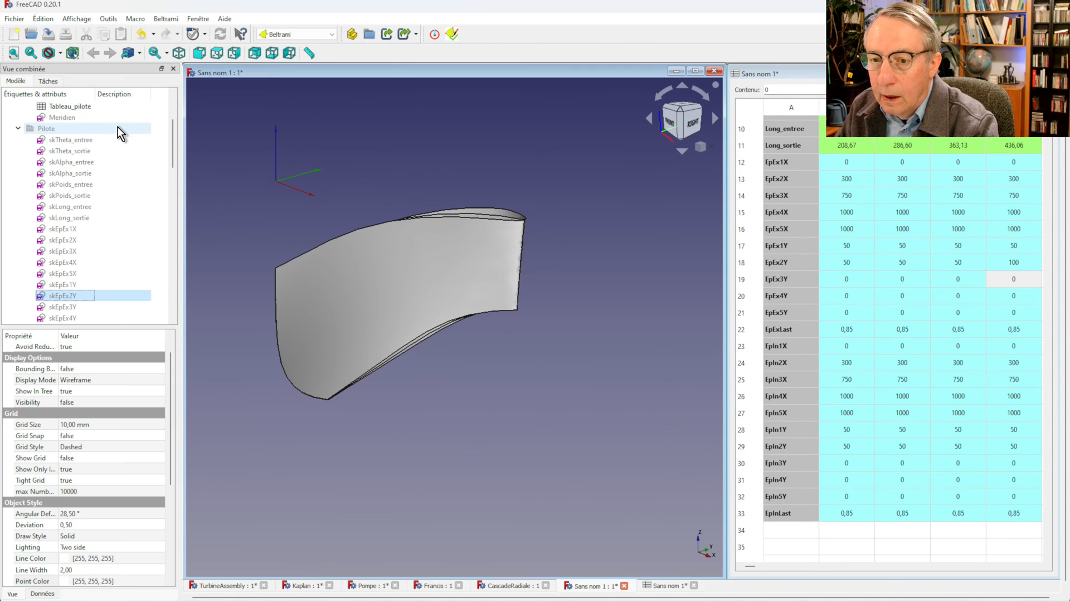
left_click(19, 128)
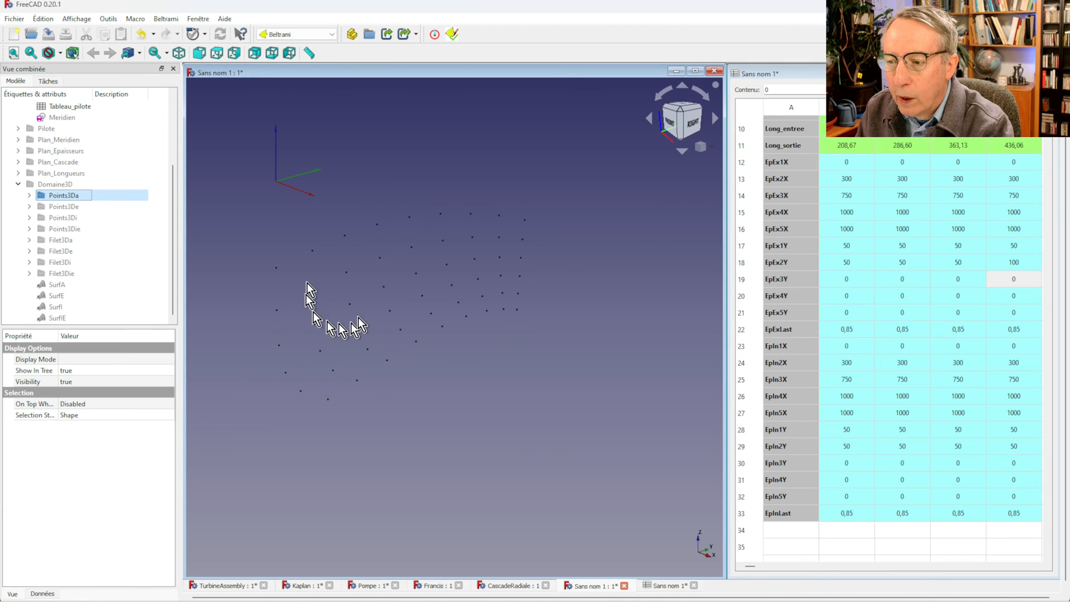
Show the Points3De, Points3Di and Points3Die point groups of Domaine3D in turn and view them from an angle.
left_click(83, 207)
key("space")
middle_click_drag(457, 297, 438, 356)
left_click(112, 217)
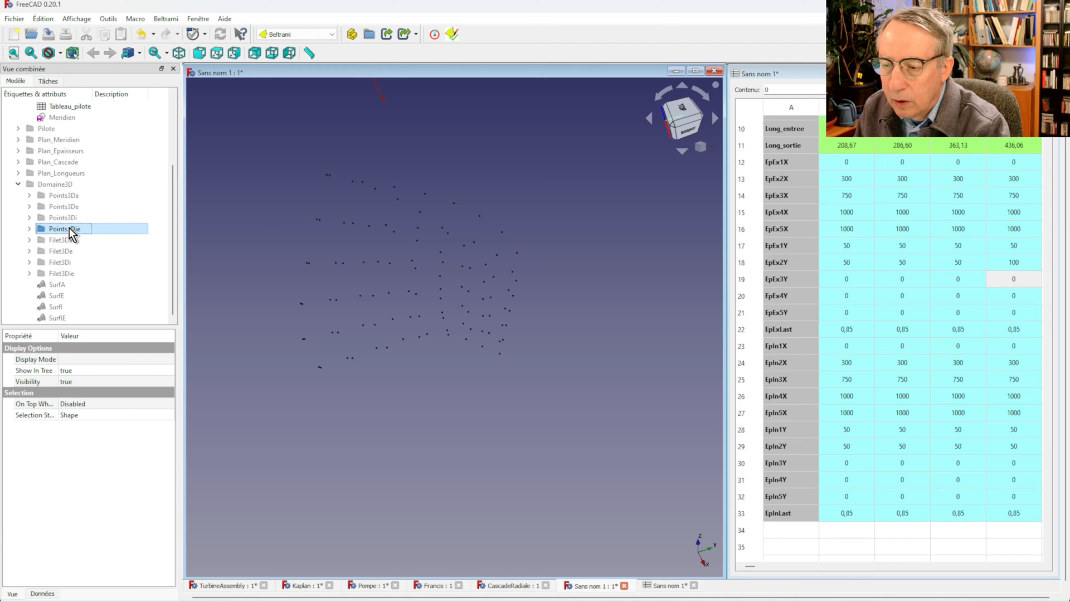
Make the Filet3Da, Filet3De, Filet3Di and Filet3Die curve groups visible together with the Points3Die points.
key("Down")
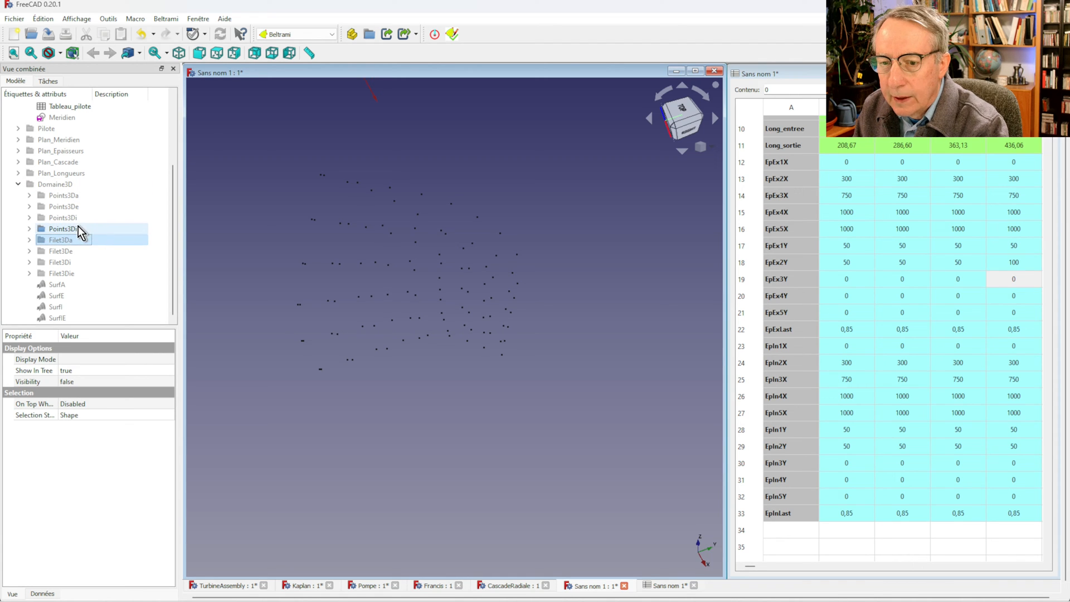
key("space")
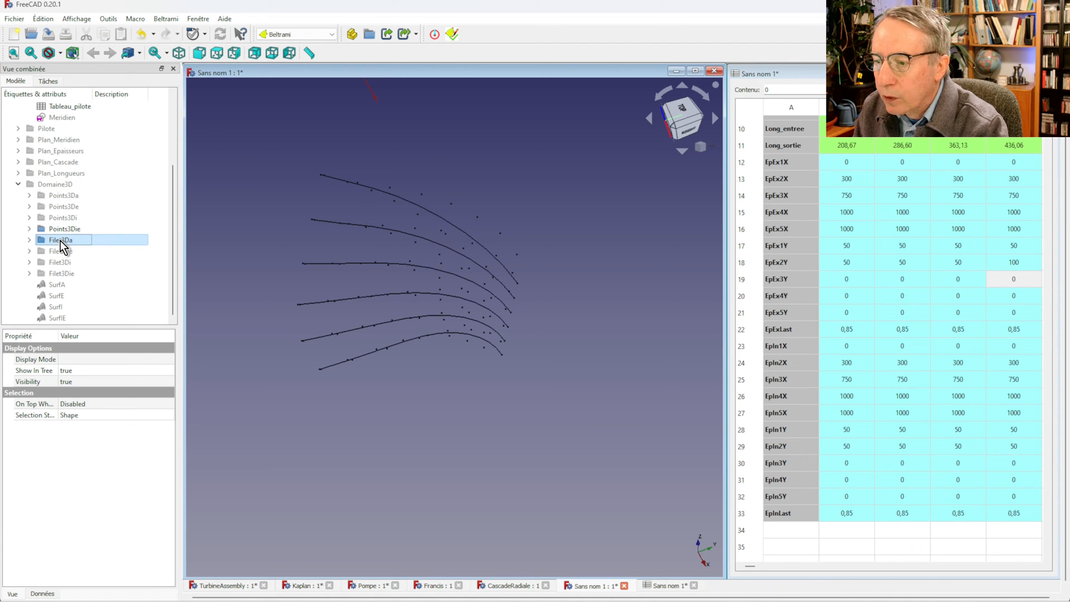
key("Down")
key("space")
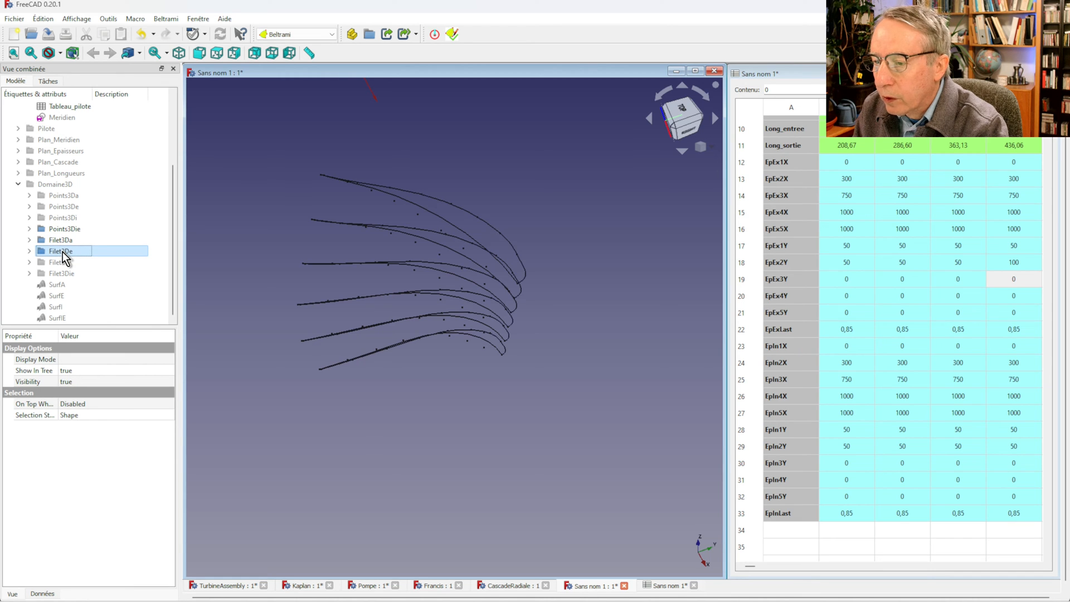
key("Down")
key("space")
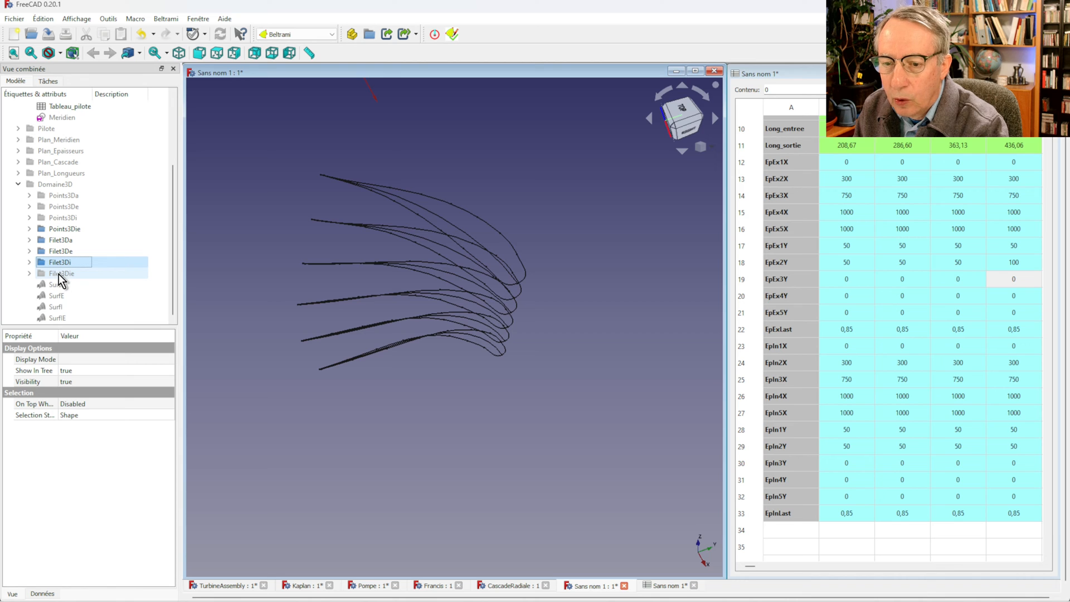
key("Down")
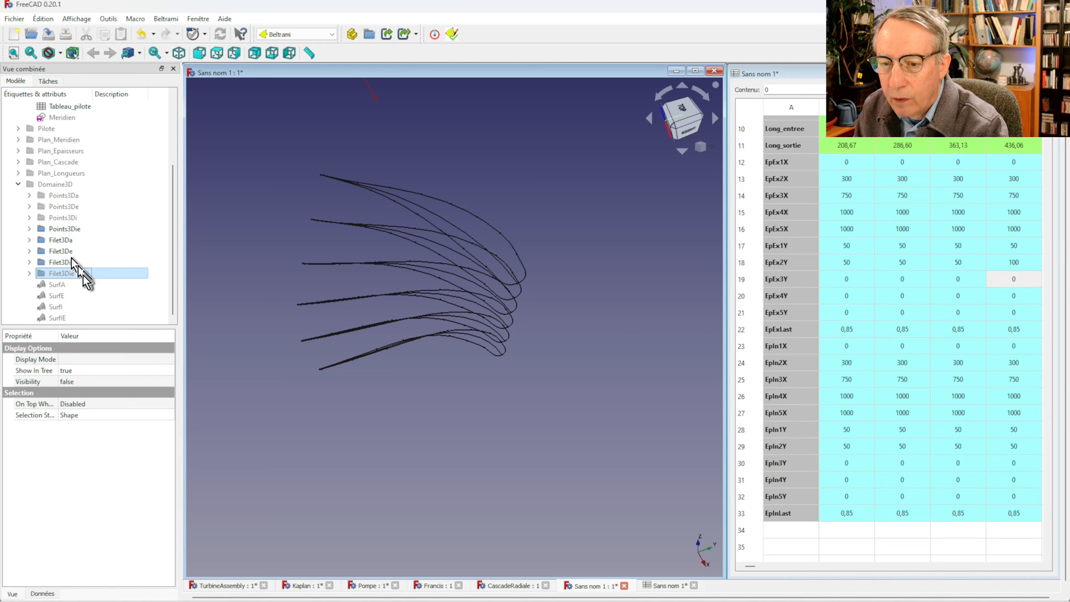
key("space")
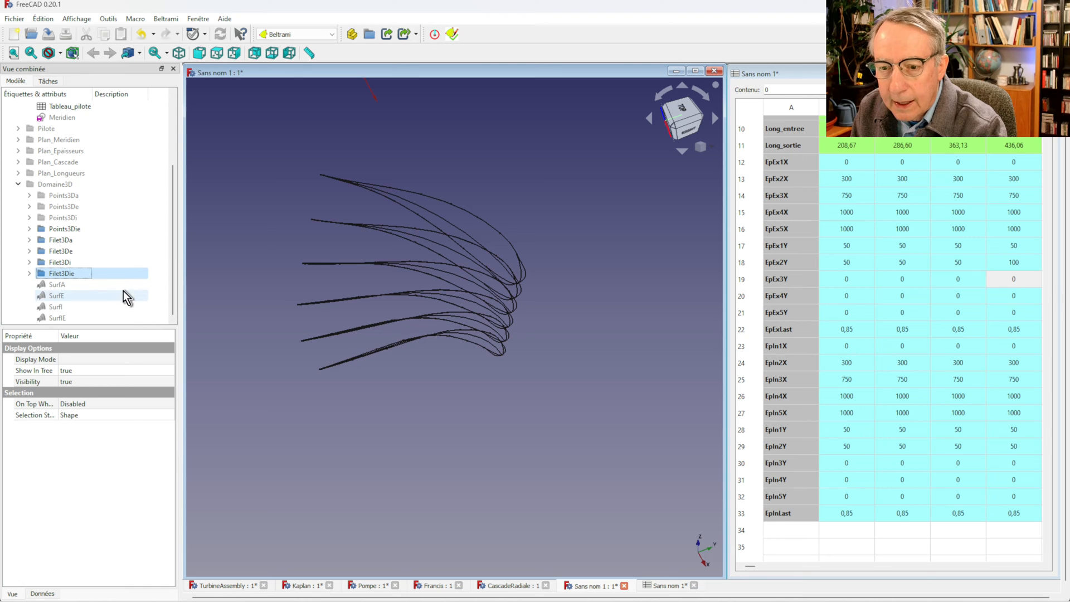
Make the SurfA, SurfE and SurfI surfaces visible over the blade's curves.
left_click(55, 286)
key("space")
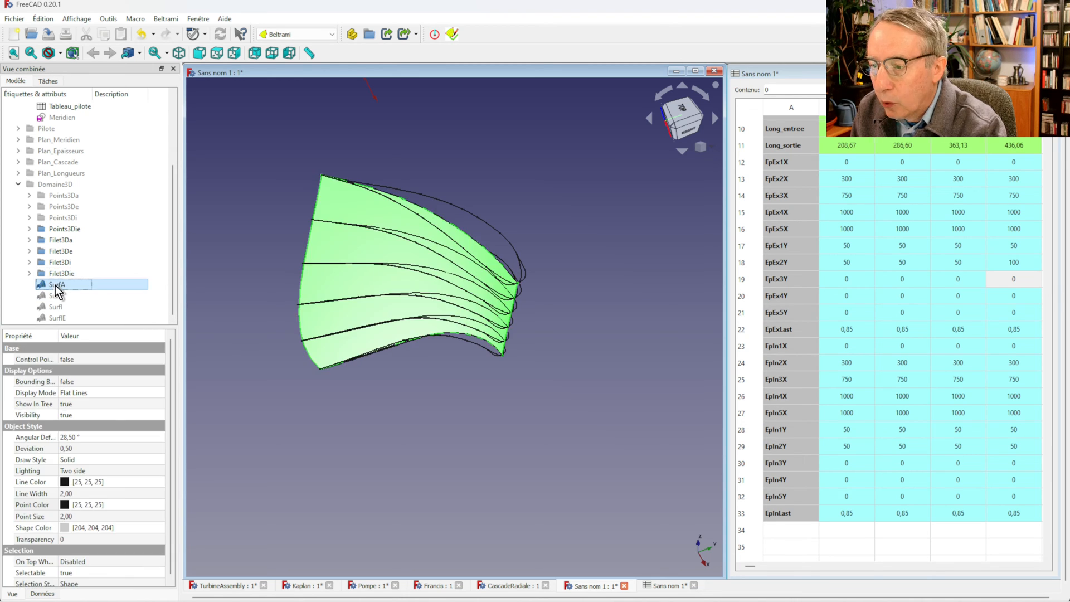
left_click(55, 296)
key("space")
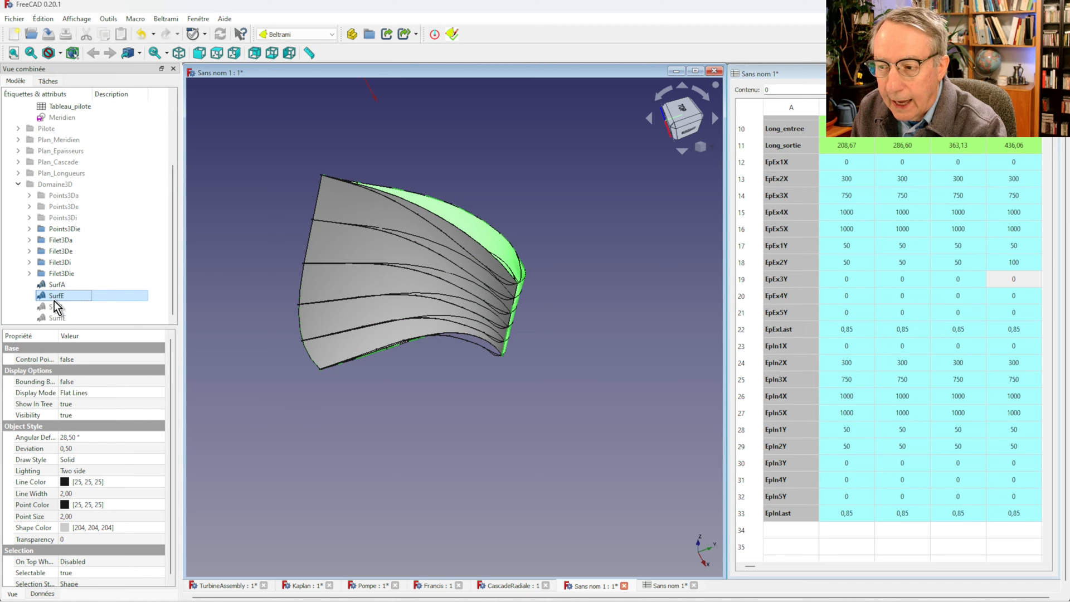
left_click(55, 307)
key("space")
key("space")
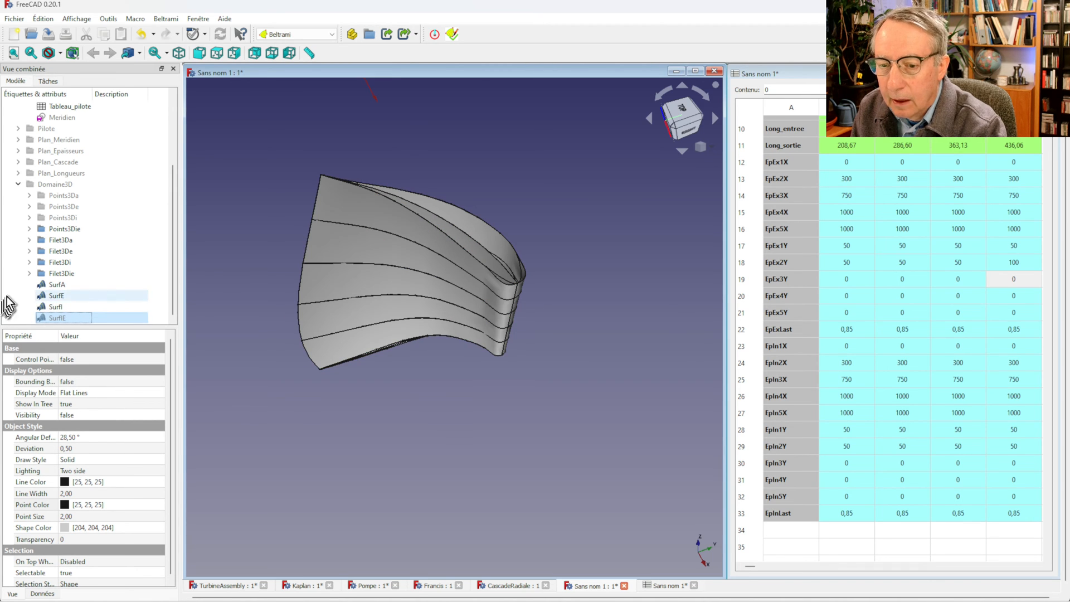
Hide the point and curve groups, SurfE and SurfI, and show SurfIE together with SurfA.
left_click(43, 318, "shift")
key("space")
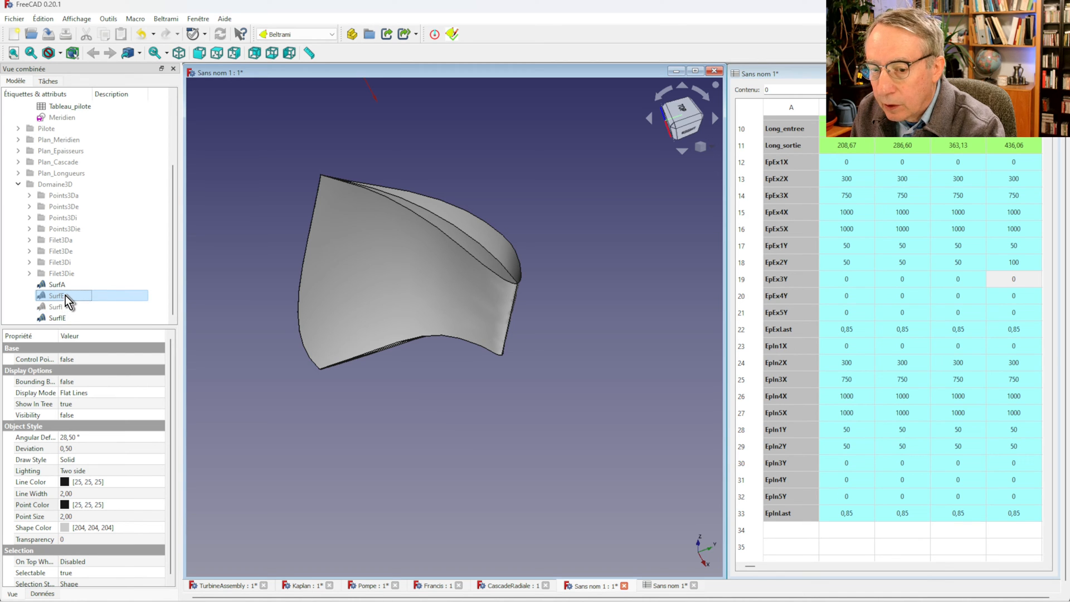
left_click(65, 317)
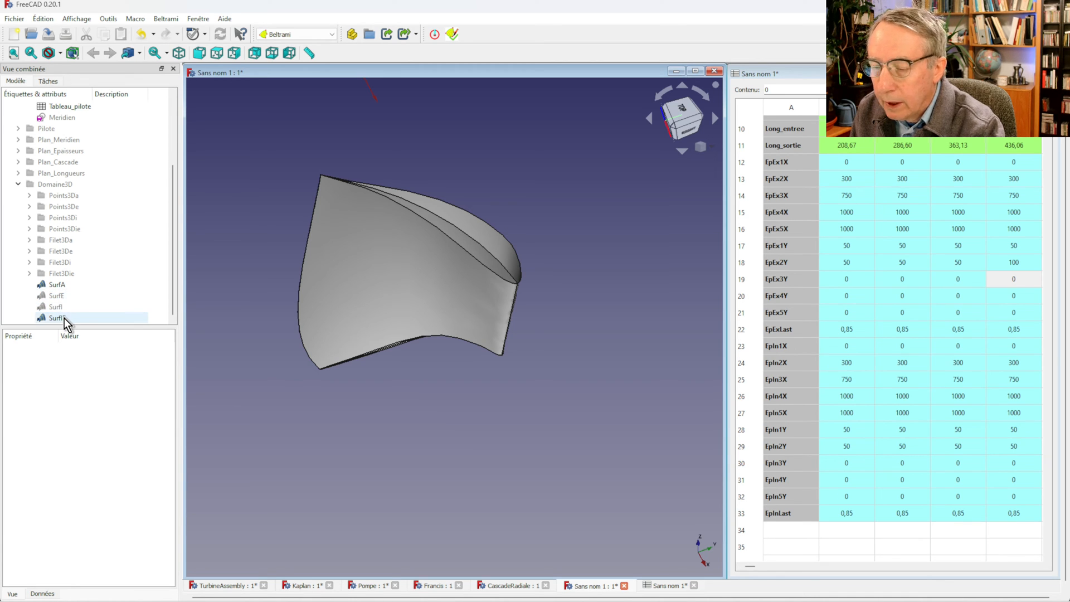
Make the SurfE and SurfI surfaces visible along with SurfA and SurfIE for a close view of the blade's edge.
left_click(56, 296)
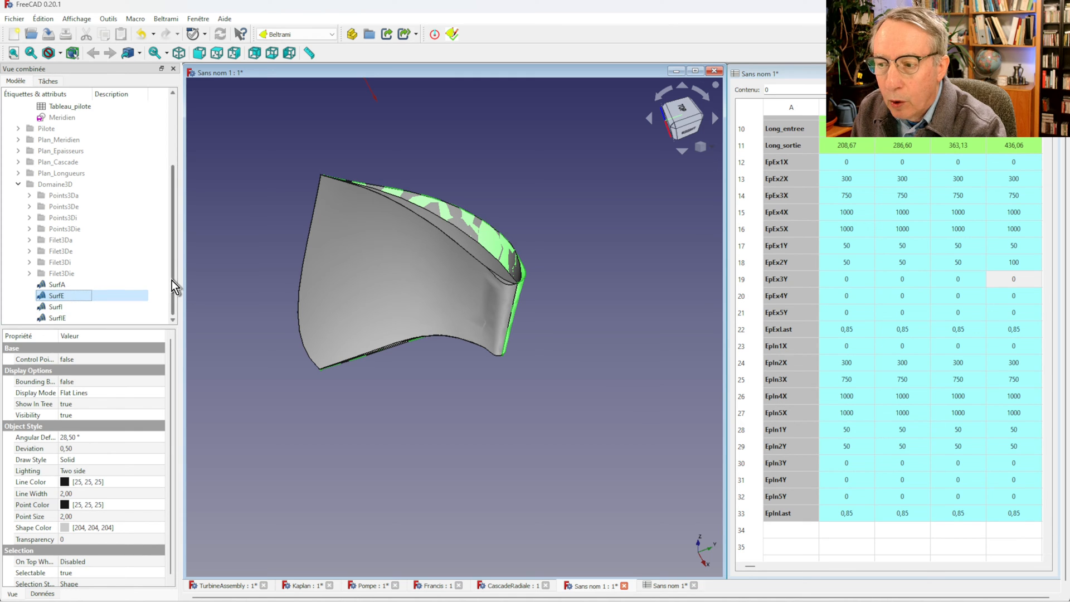
scroll(171, 281, "up", 3)
scroll(523, 256, "up", 5)
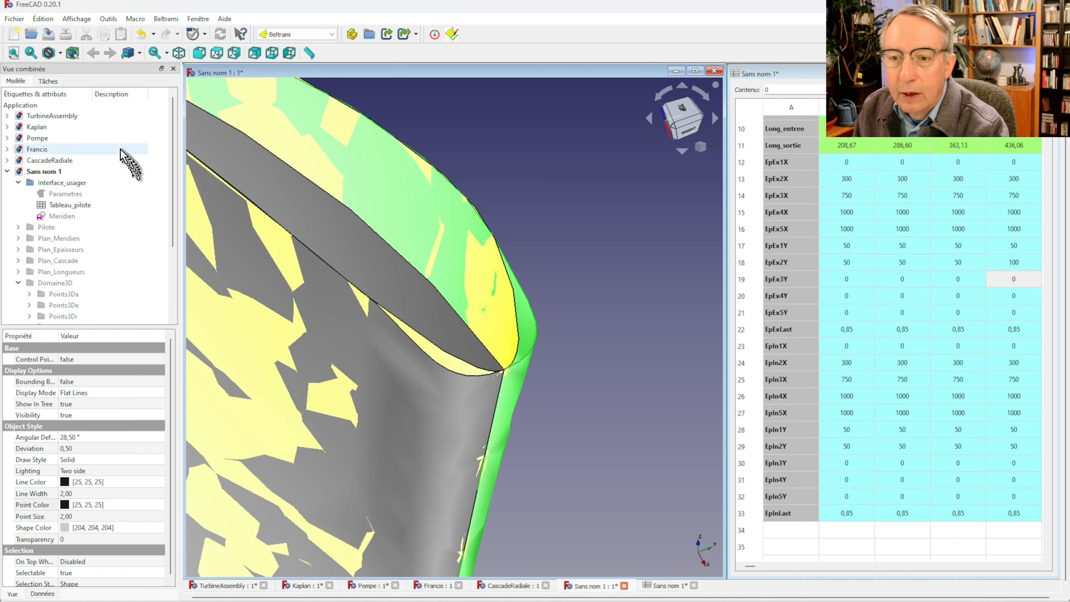
Set the Npts property of the Parametres object to 129 to refine the blade's point density.
left_click(65, 194)
left_click(92, 400)
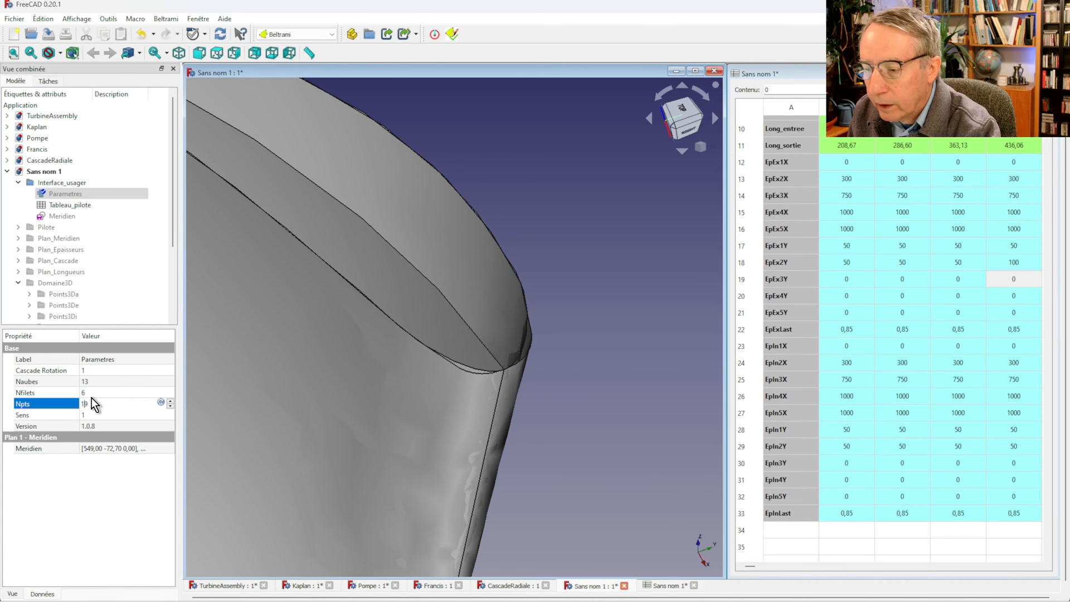
type("29")
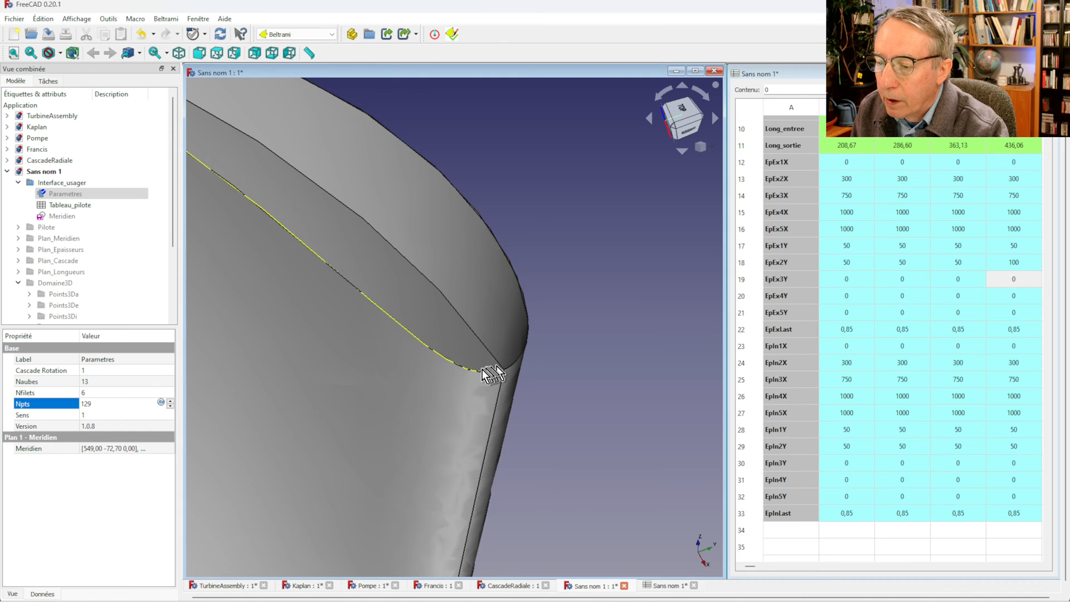
left_click(590, 445)
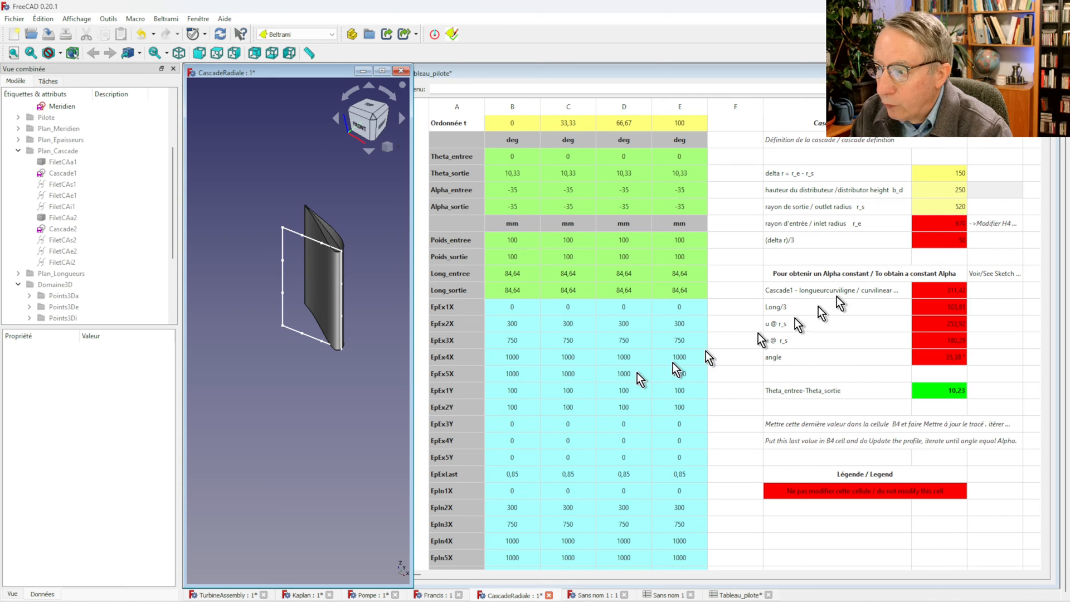
Set delta r to 200 in the CascadeRadiale Tableau_pilote and update the blade profile.
left_click(960, 173)
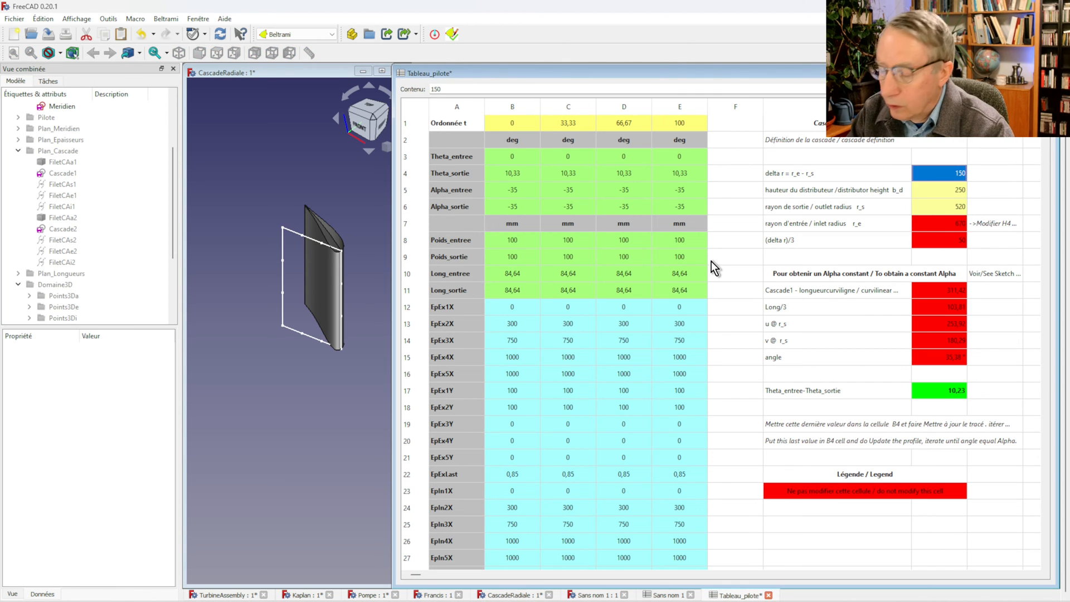
type("200")
key("Return")
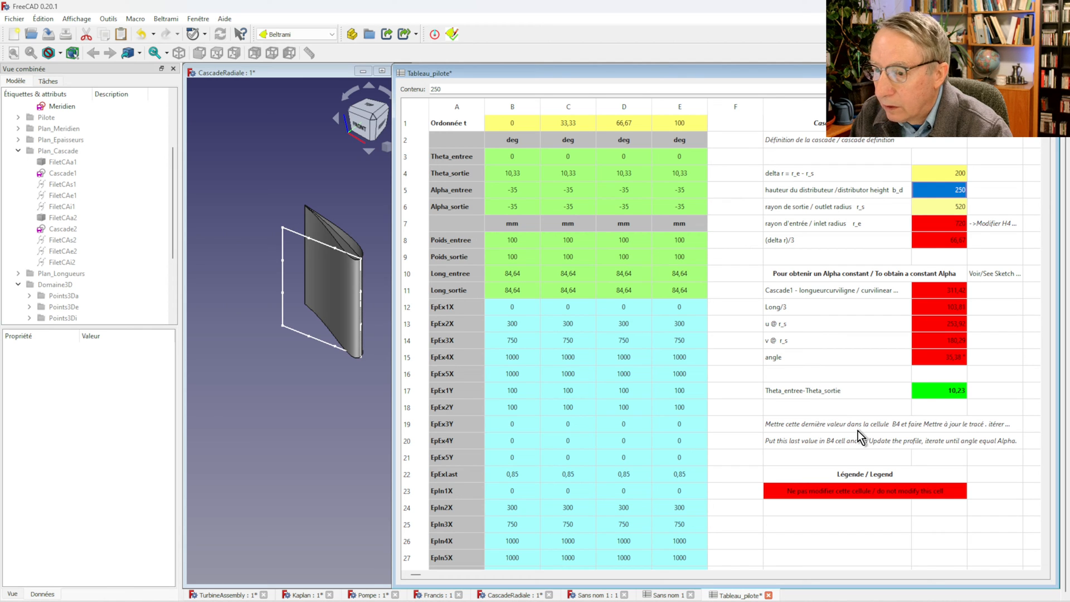
left_click(453, 34)
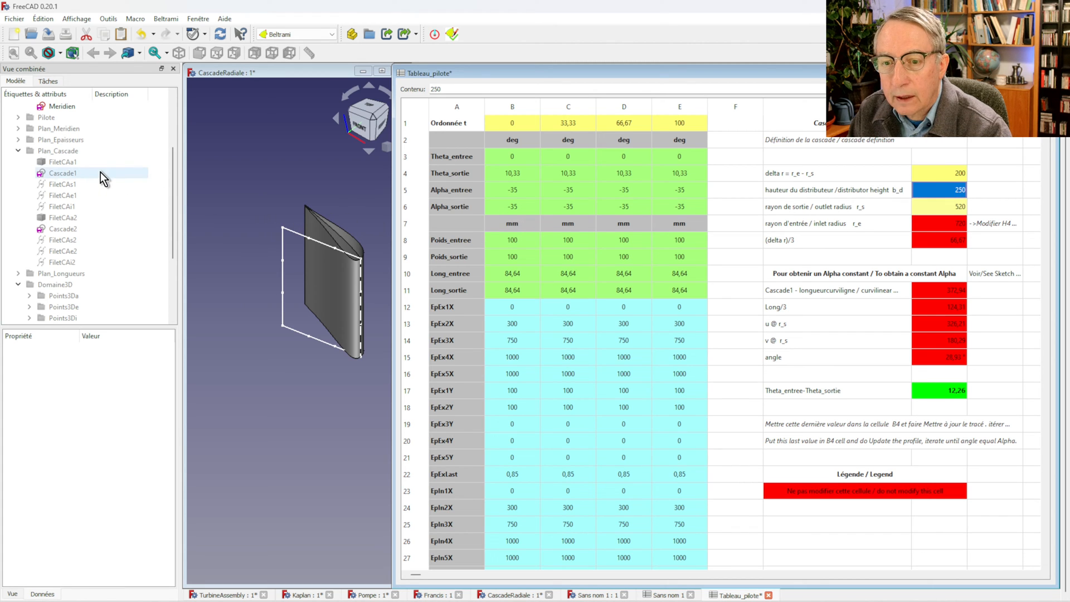
Open the Cascade1 sketch of Plan_Cascade to examine the curve's angles, and close it again.
scroll(100, 171, "up", 1)
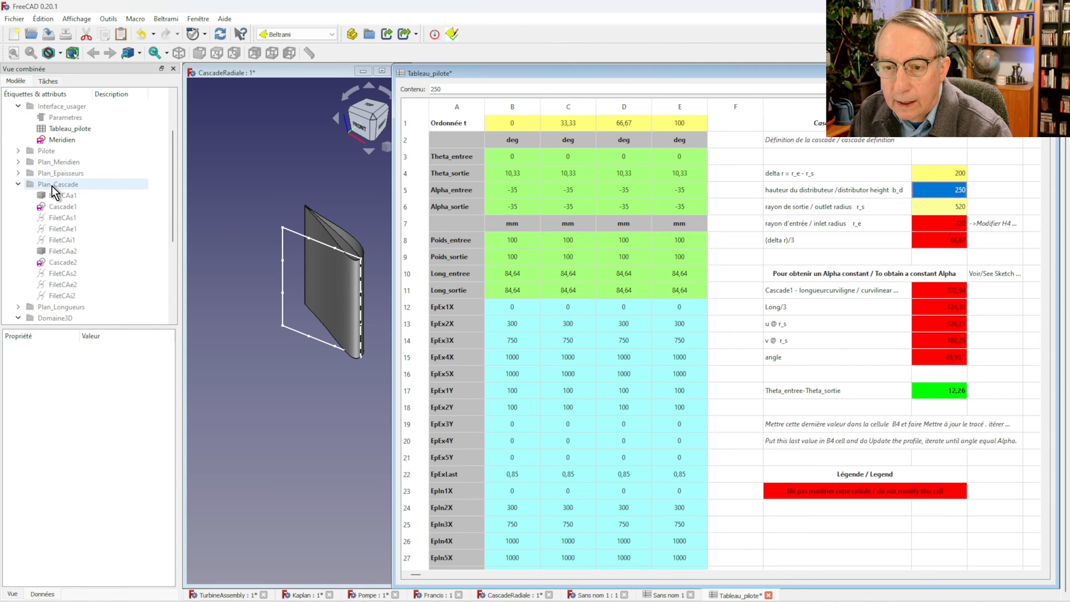
double_click(71, 207)
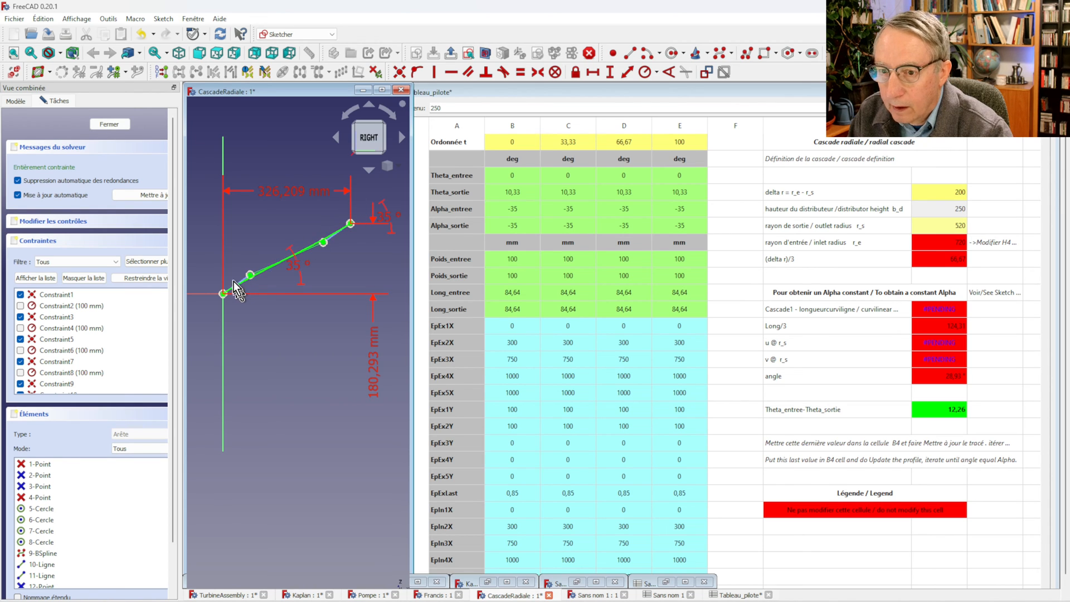
key("Escape")
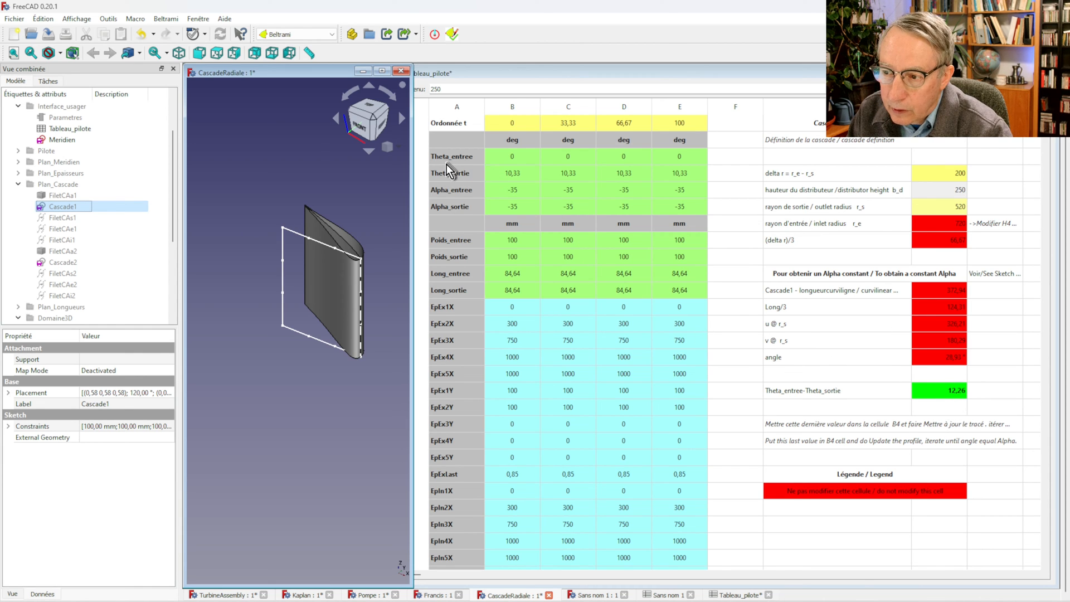
Set Theta_sortie in cell B4 to 12.26, update the blade profile, and iterate the value to 13.09.
left_click(512, 175)
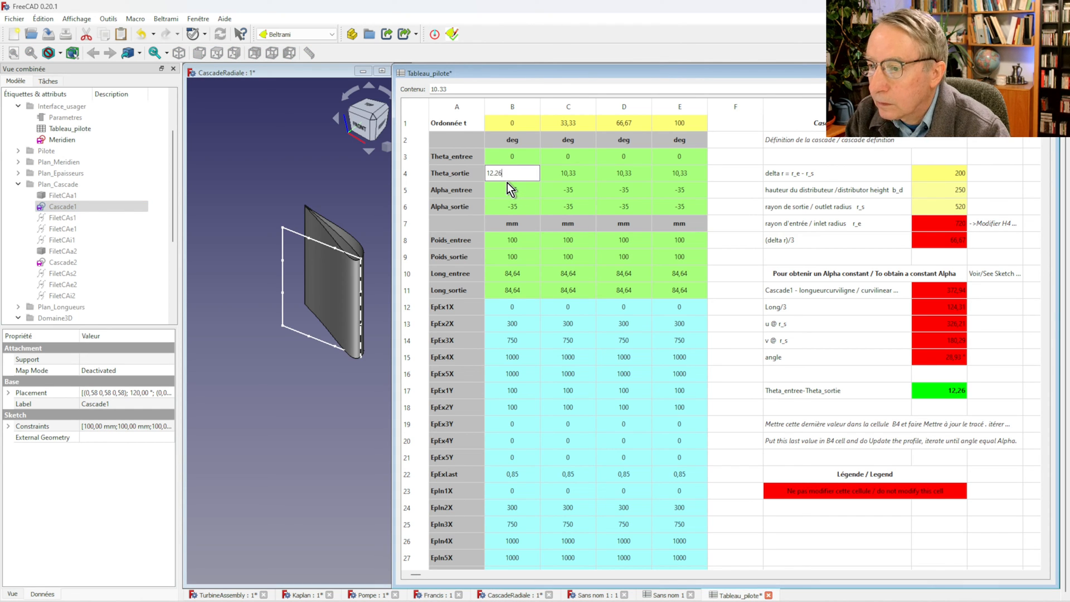
key("Return")
left_click(452, 34)
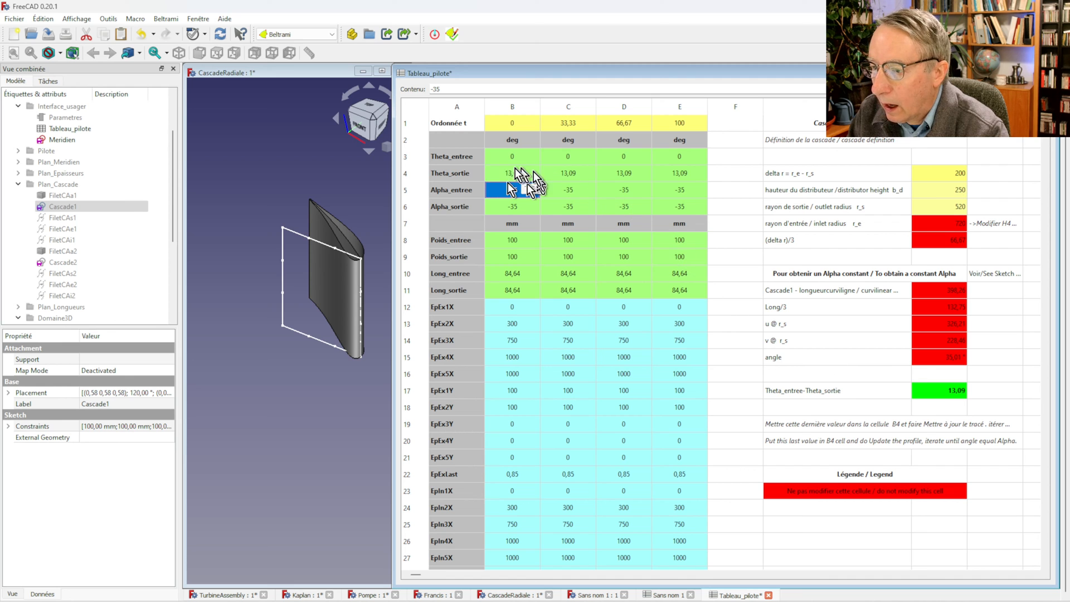
Reopen the Cascade1 sketch to check the alignment of its poles after the Theta_sortie iteration, and close it.
double_click(56, 206)
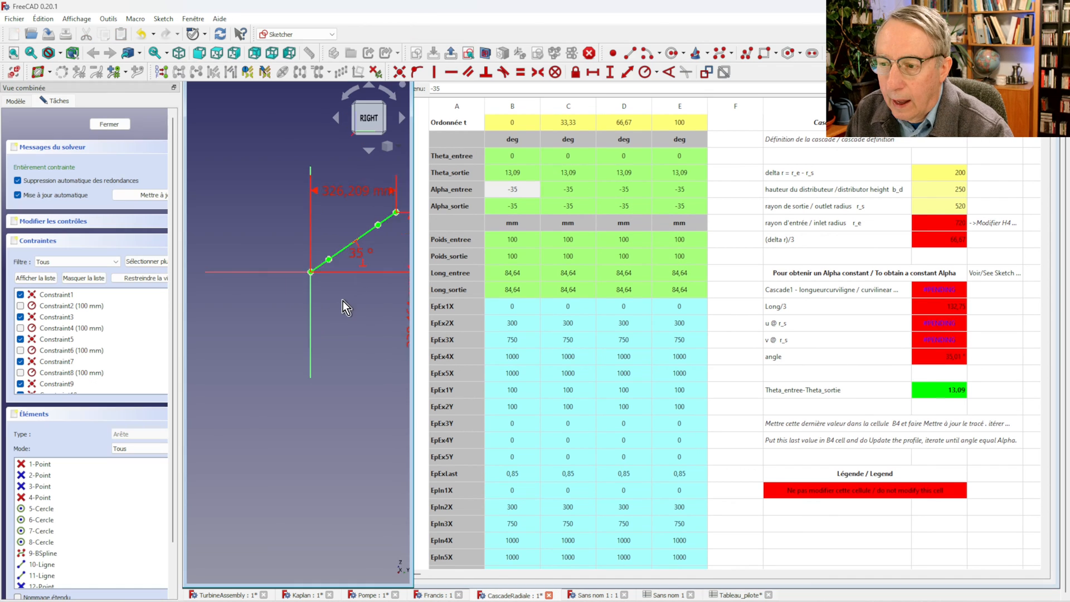
scroll(342, 302, "up", 3)
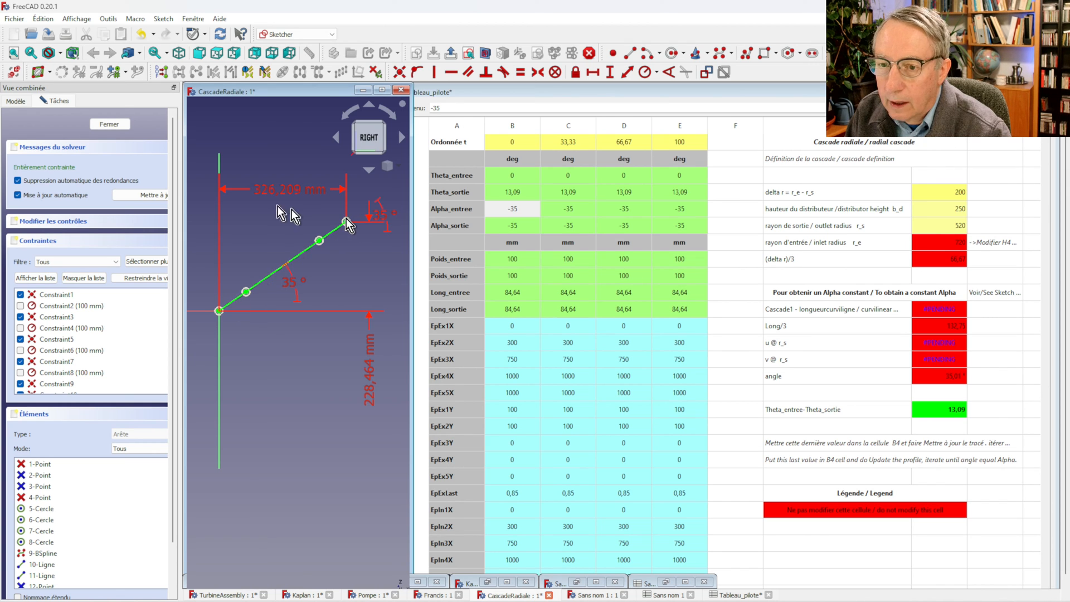
left_click(115, 126)
left_click(257, 318)
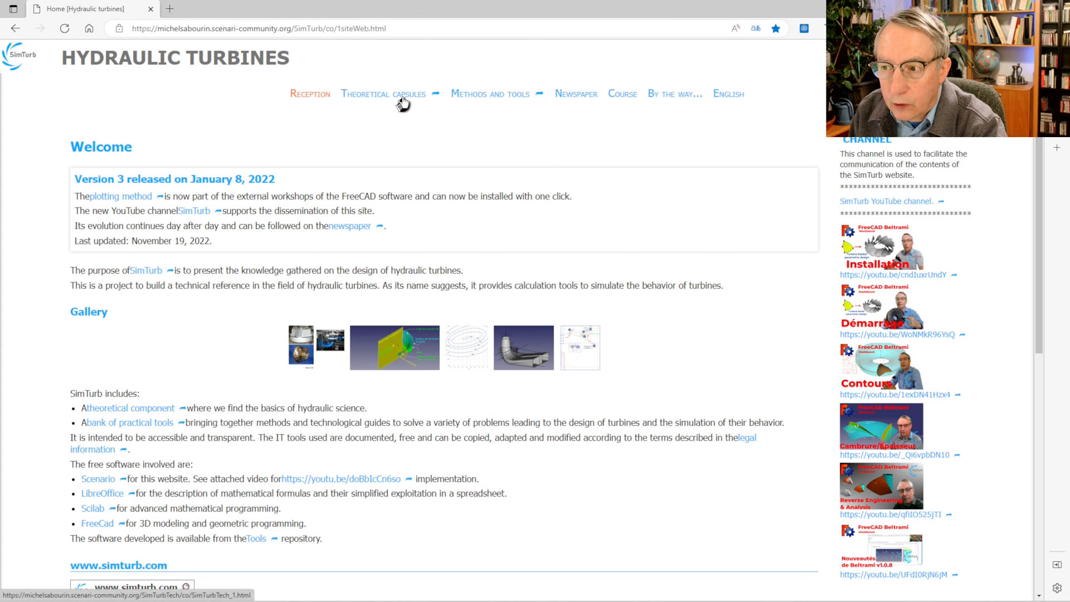
On the SimTurb website in the browser, open the Beltrami User Manual from the 3D turbomachinery blades section of Methods and tools.
left_click(484, 96)
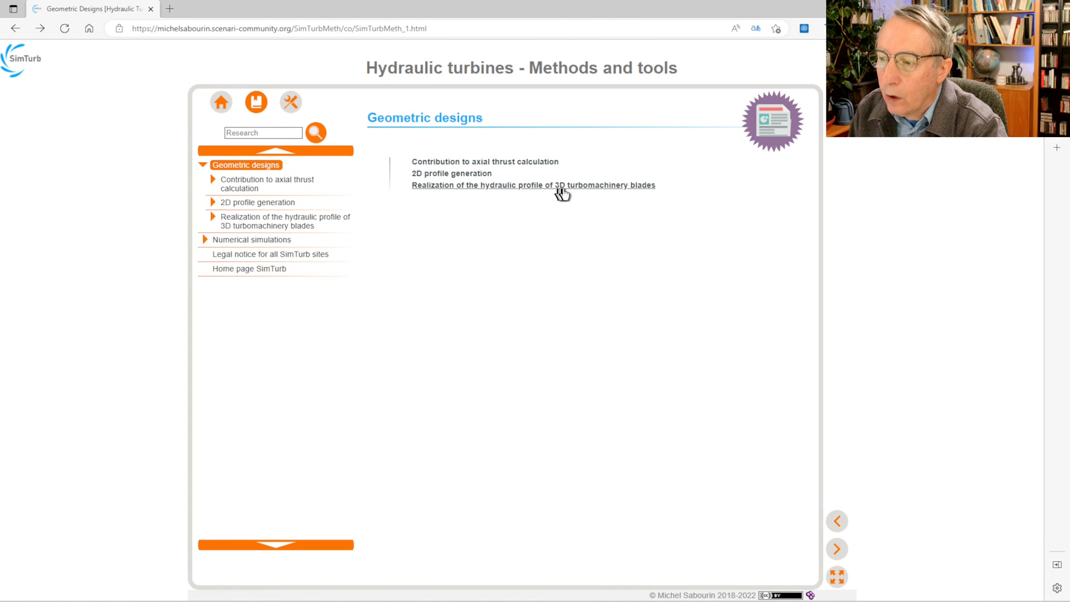
left_click(617, 187)
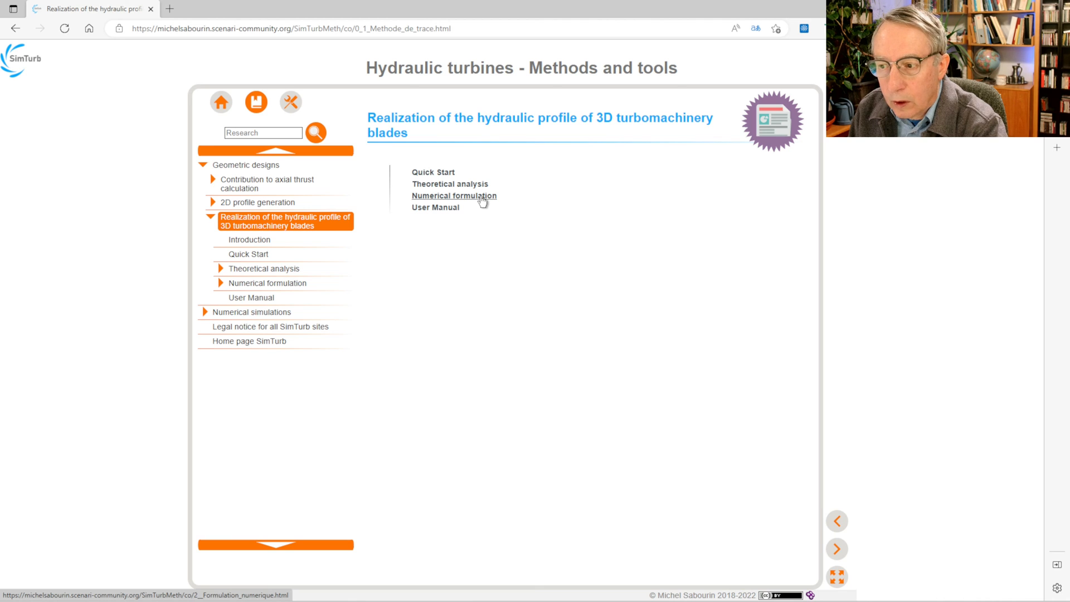
left_click(437, 209)
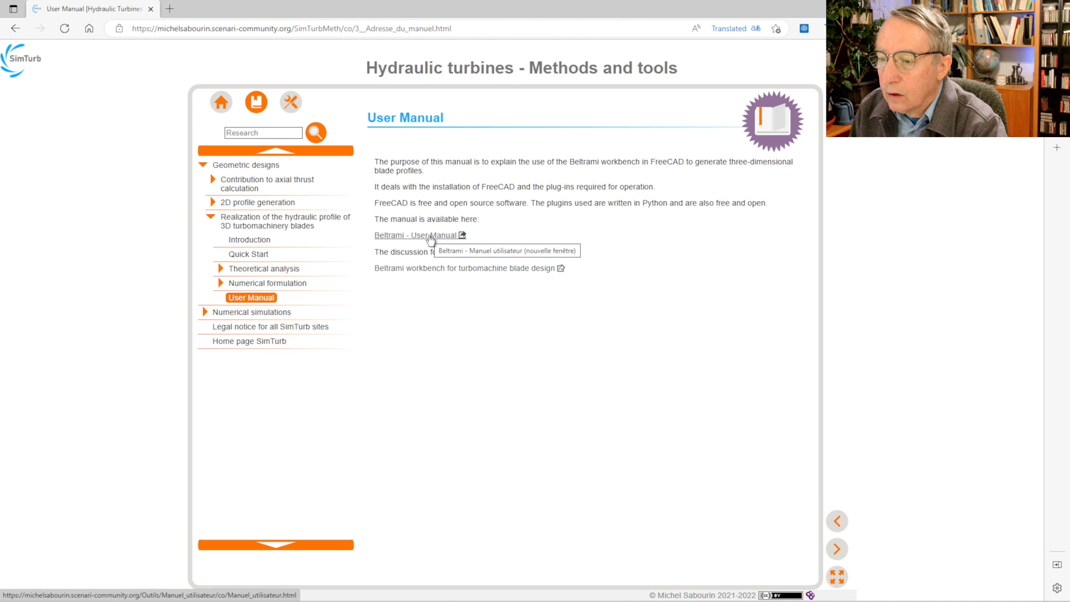
left_click(430, 237)
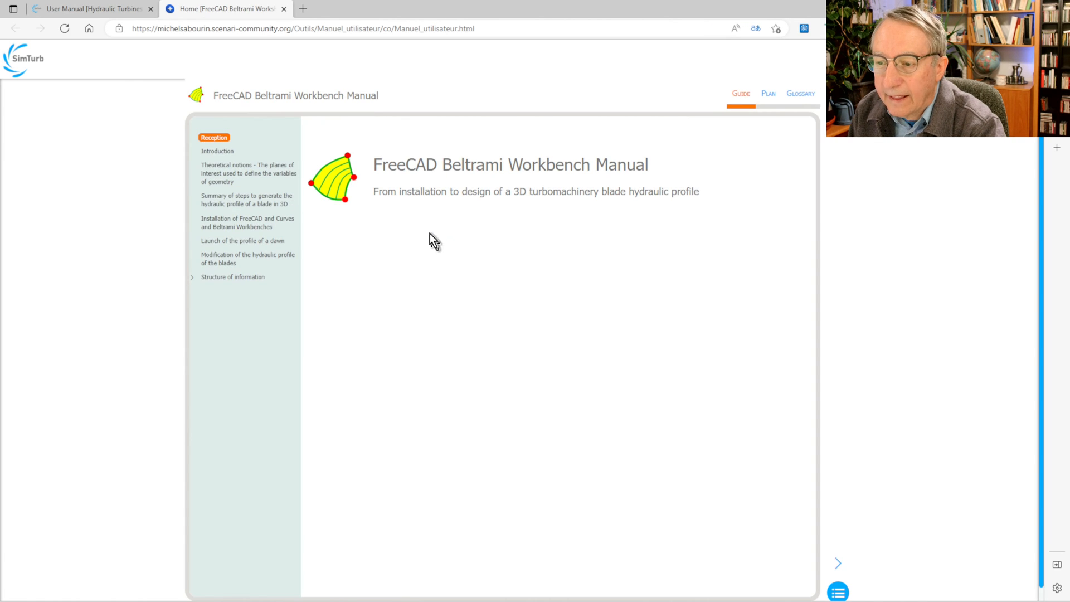
Open the manual's page on editing and updating the blade's hydraulic profile and look through its three steps.
left_click(228, 256)
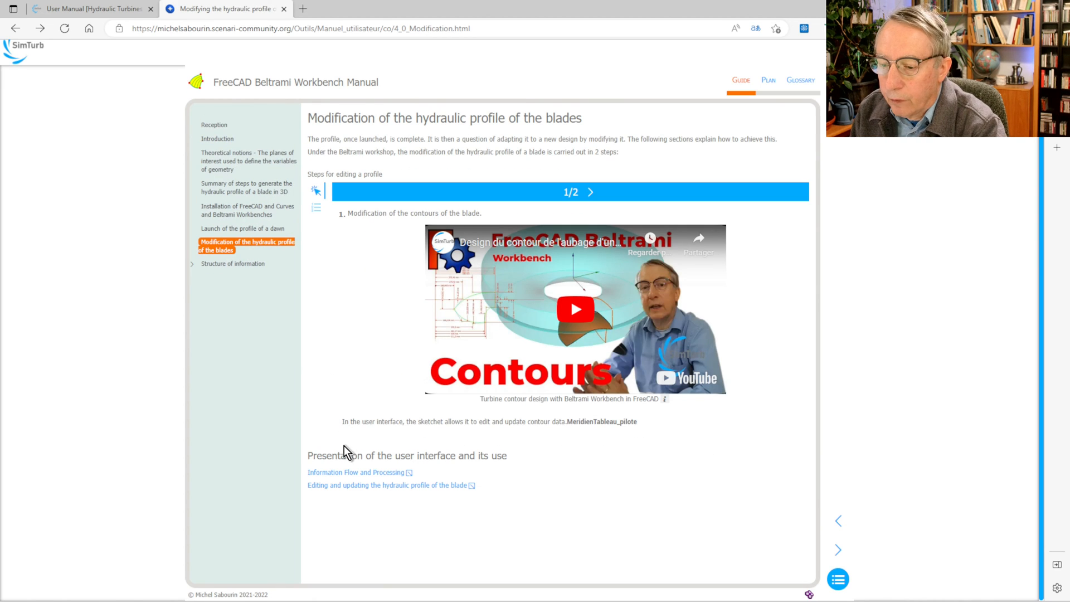
left_click(355, 486)
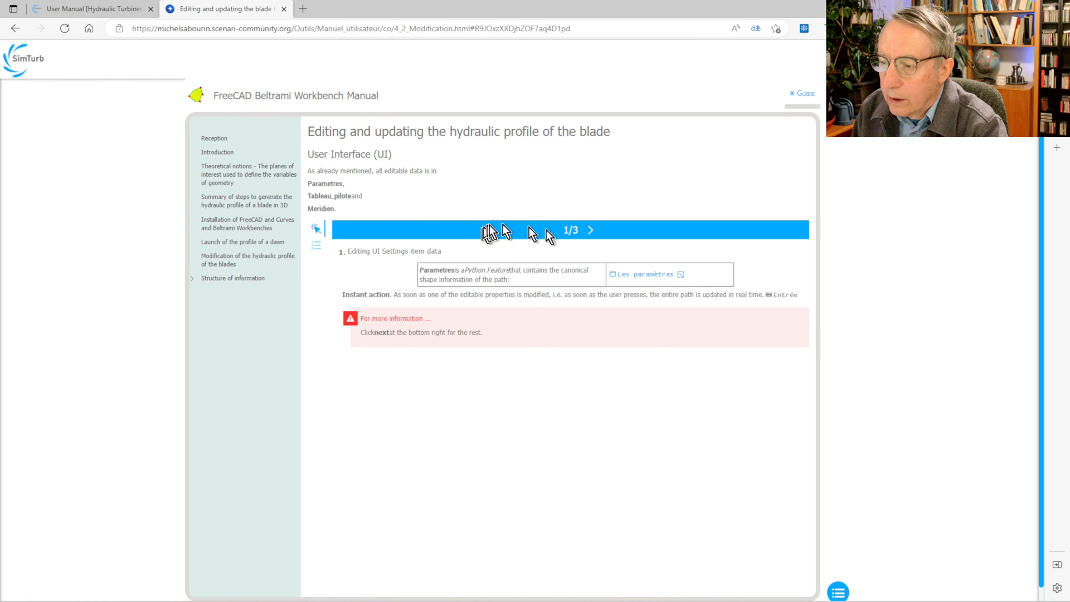
left_click(590, 230)
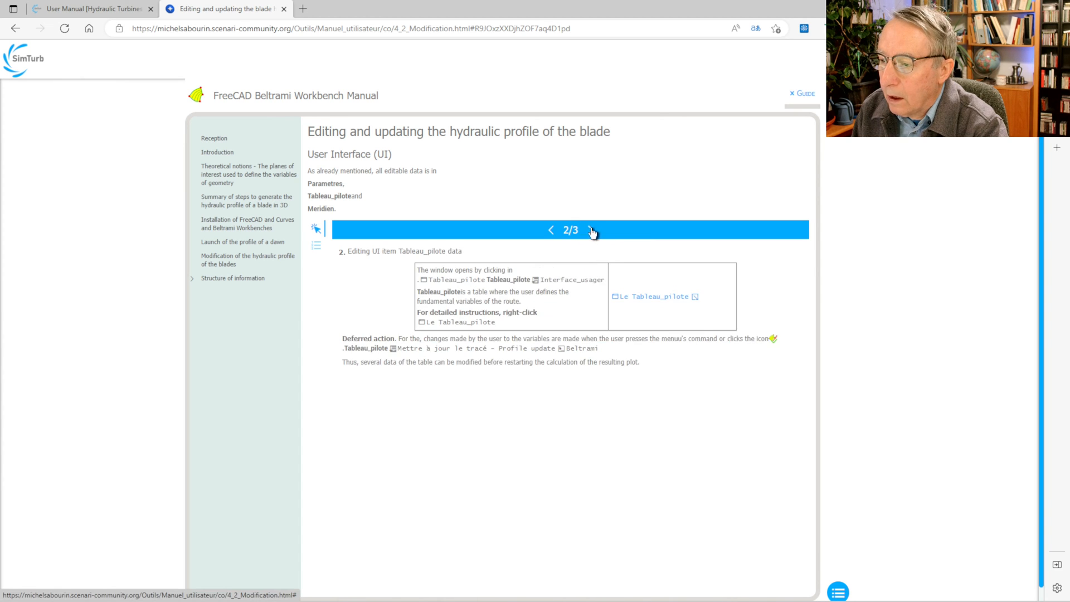
left_click(590, 230)
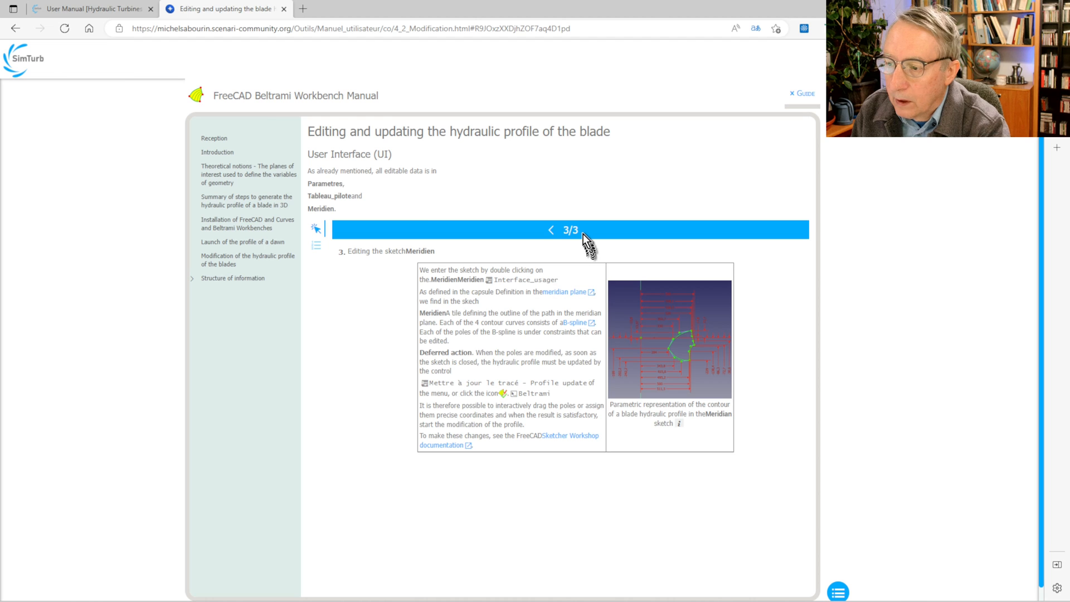
left_click(551, 230)
left_click(551, 230)
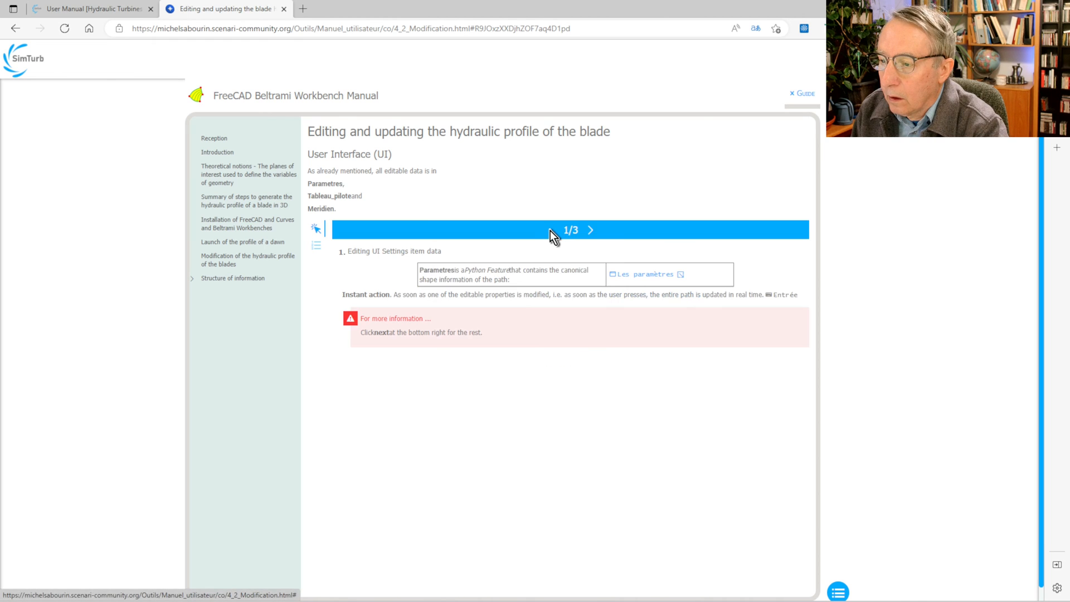
Open the manual's Les paramètres page in list view and read the descriptions of the Parametres properties.
left_click(645, 275)
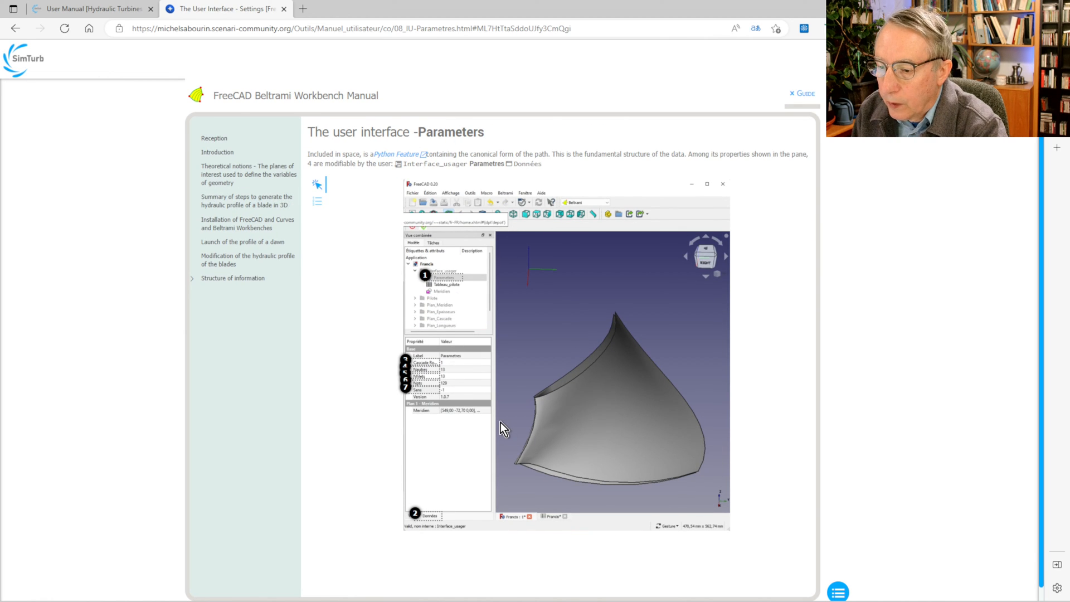
left_click(317, 201)
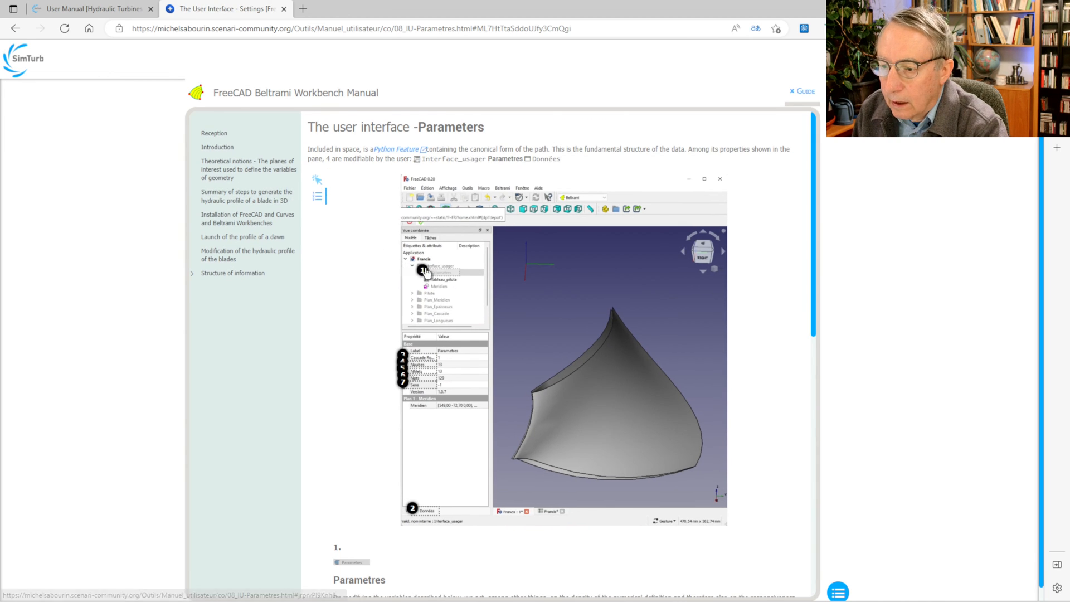
scroll(437, 414, "down", 12)
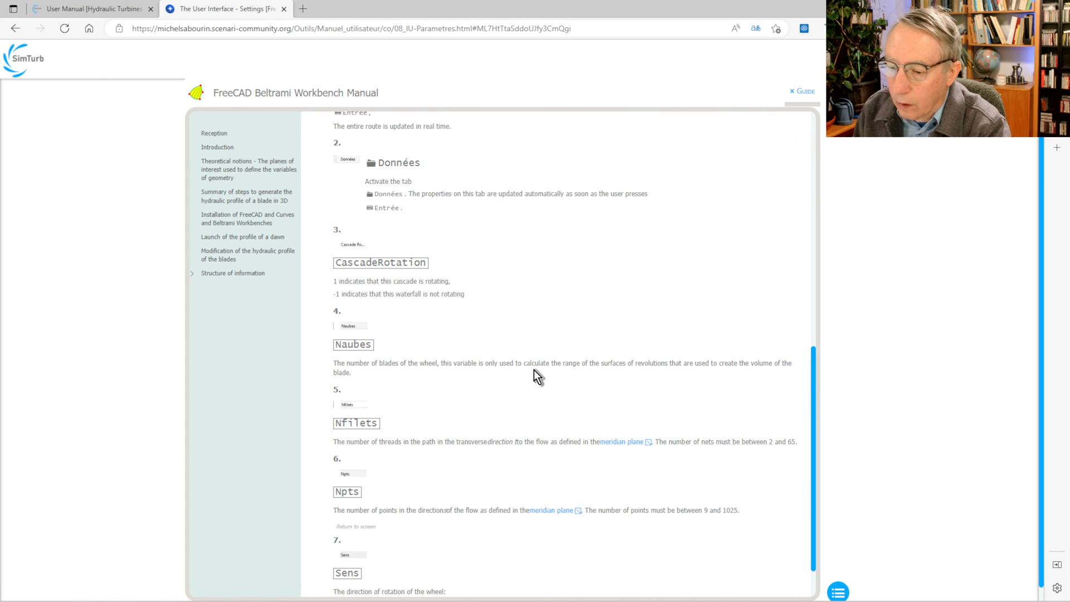
scroll(534, 369, "down", 1)
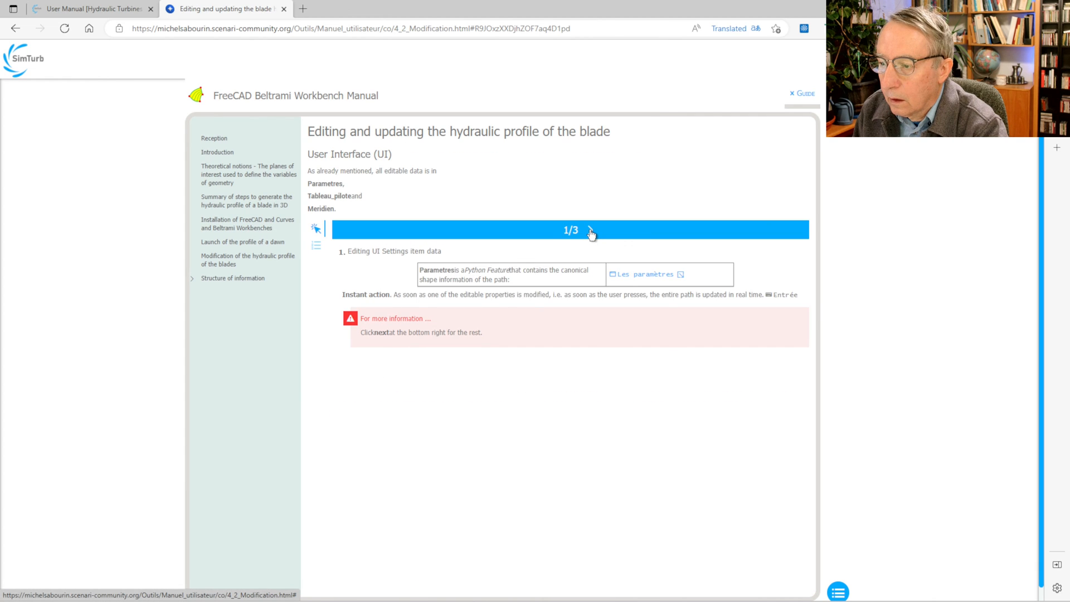
Open the manual's Le Tableau_pilote page in list view and read the descriptions of the table's angle and weight variables.
left_click(591, 231)
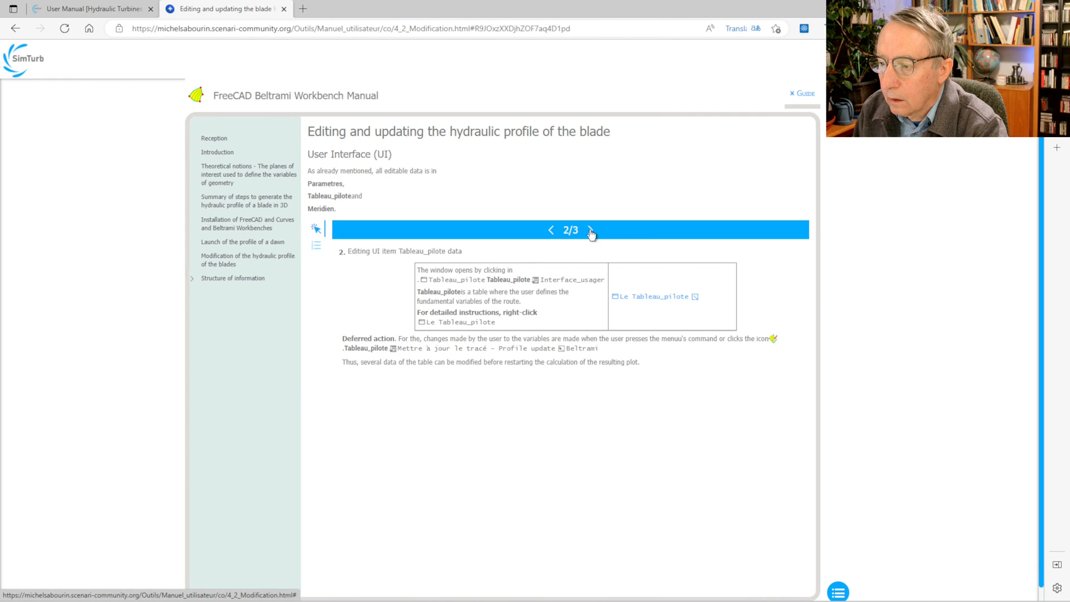
left_click(645, 301)
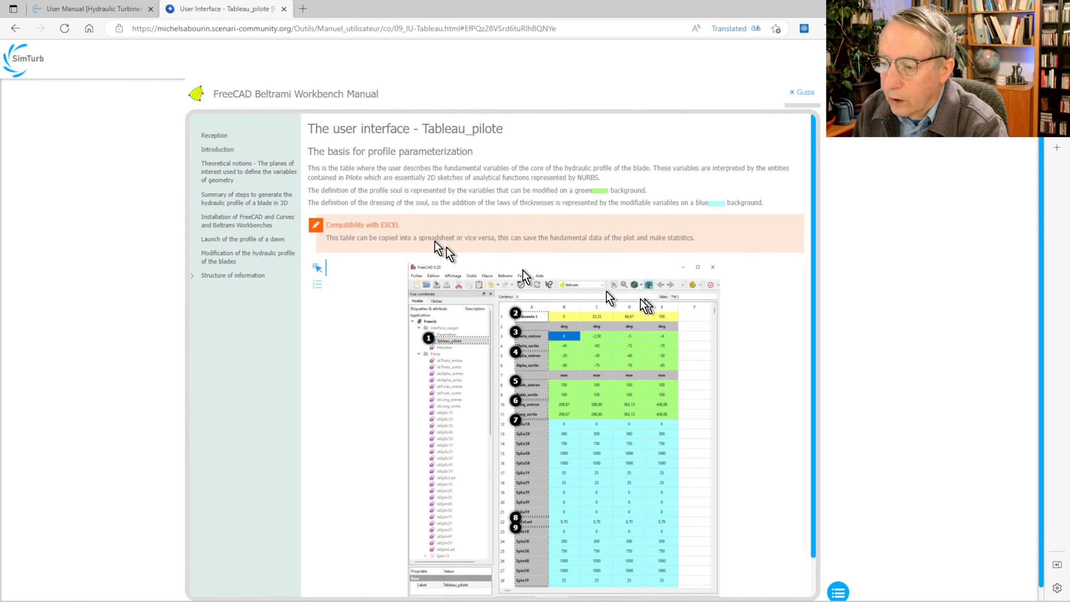
scroll(399, 412, "down", 1)
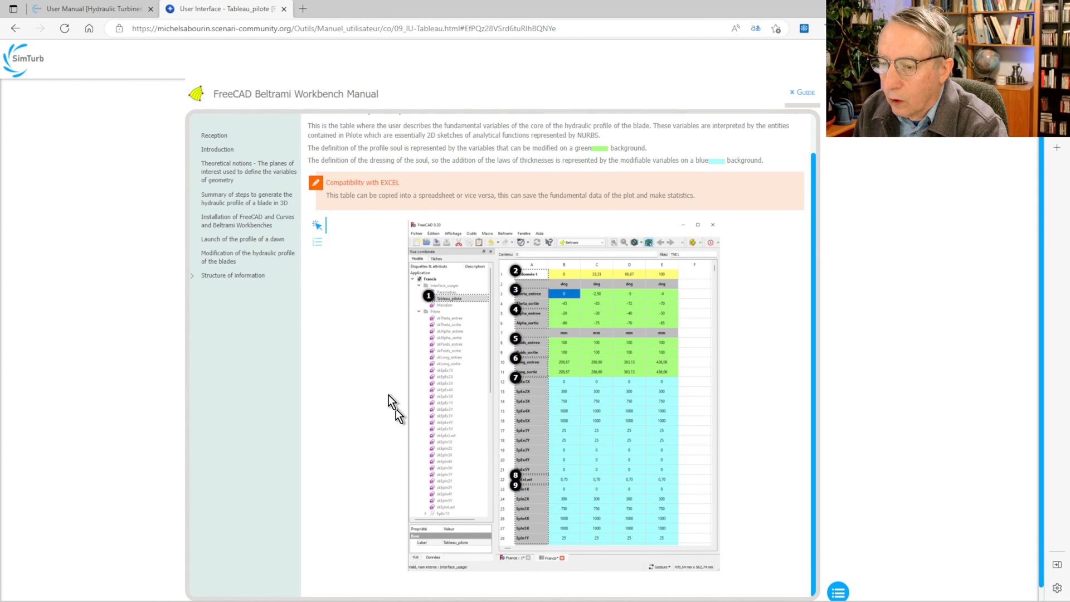
left_click(316, 240)
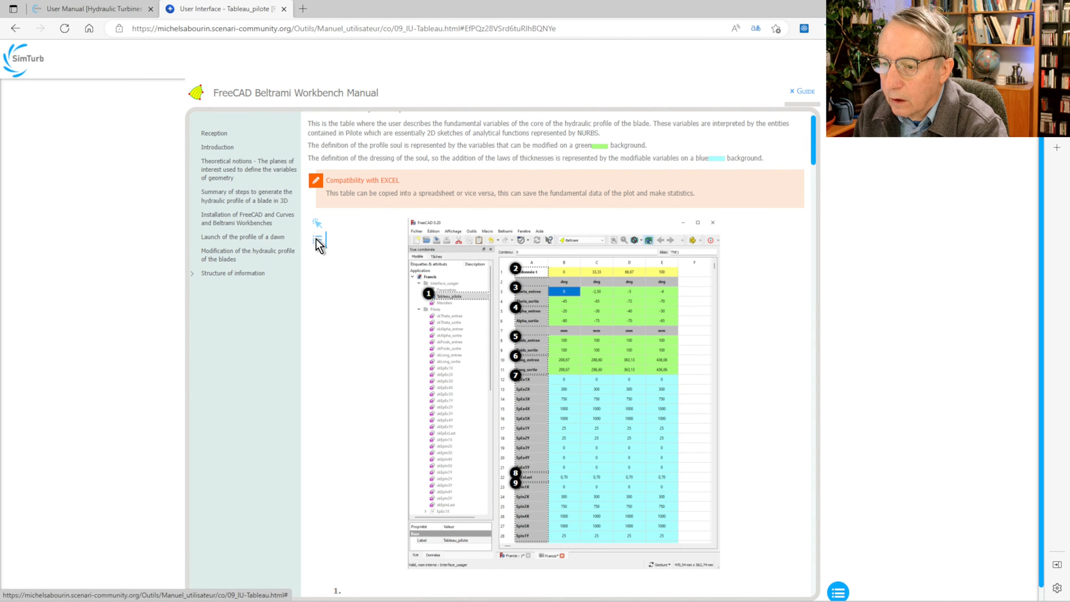
scroll(387, 254, "down", 10)
scroll(384, 255, "down", 15)
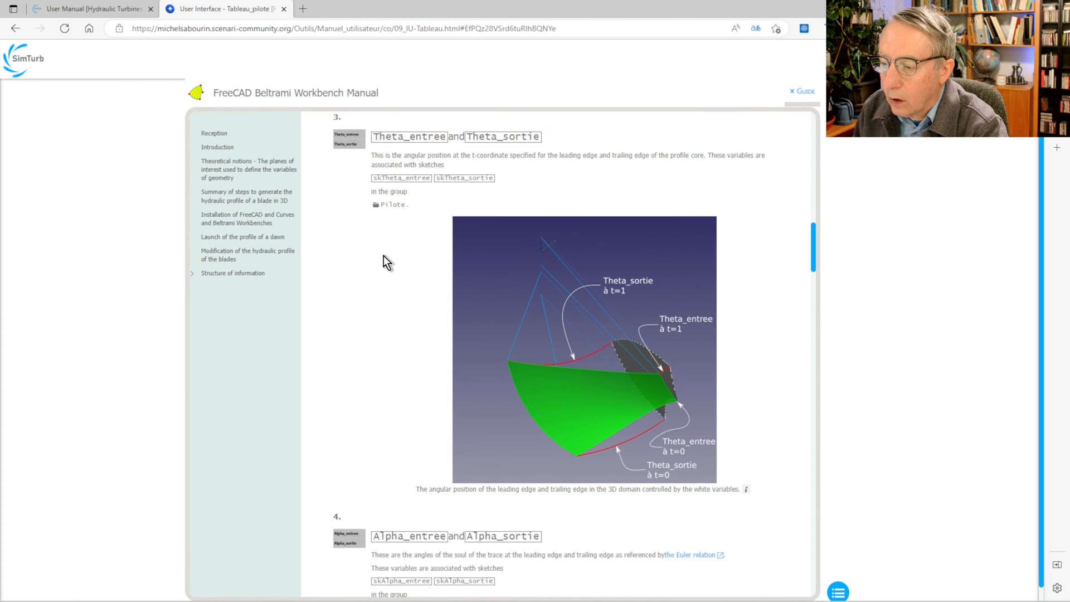
scroll(383, 256, "down", 10)
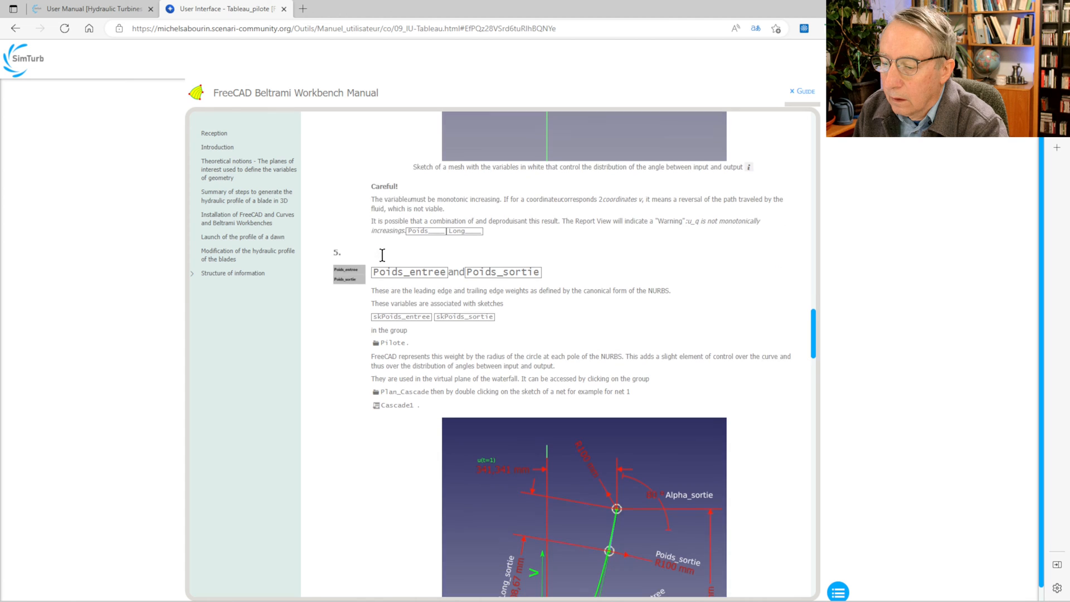